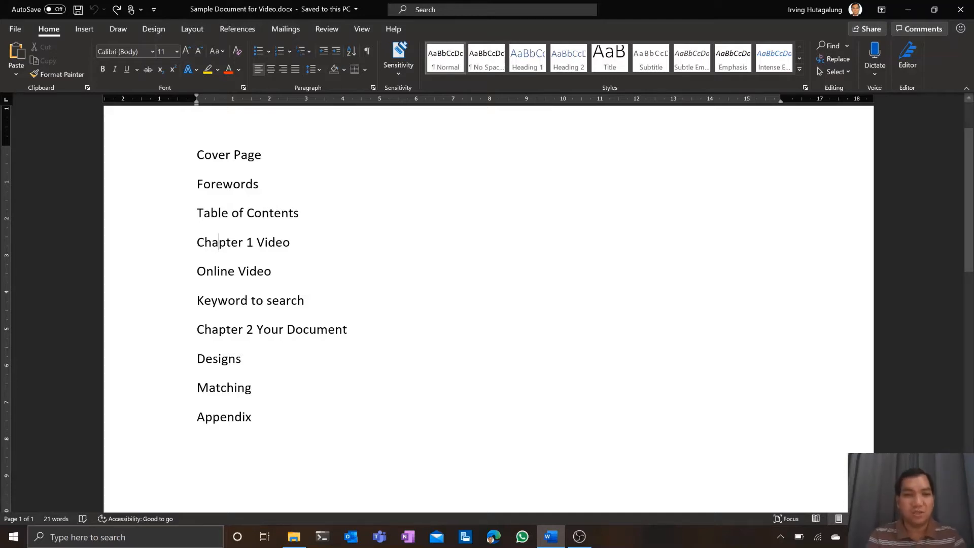
Apply the Heading 1 style to the "Chapter 1 Video" and "Chapter 2 Your Document" lines
left_click(275, 242)
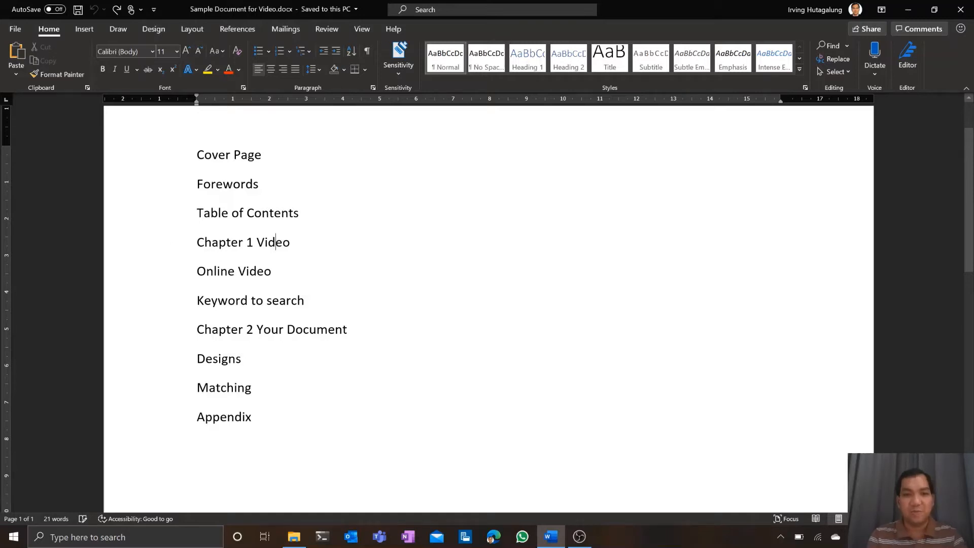
left_click(528, 63)
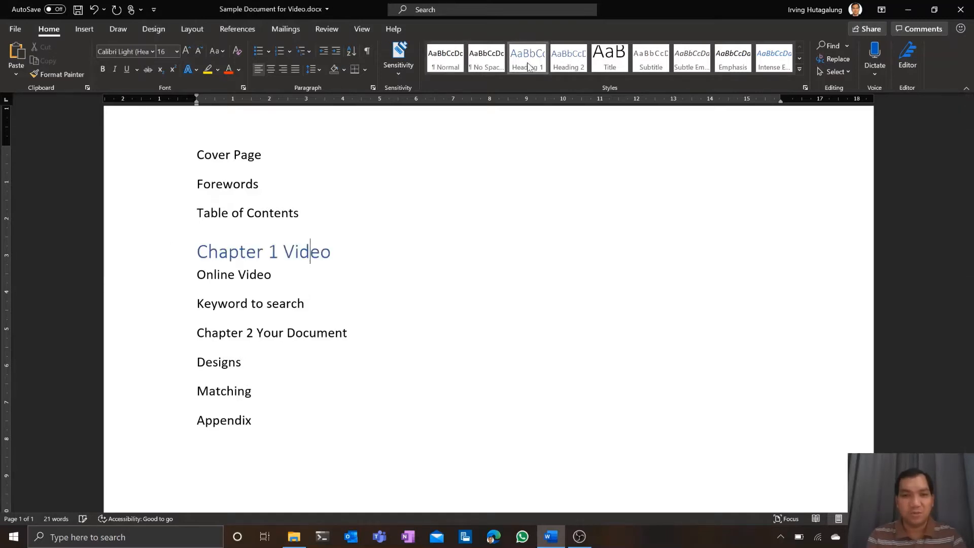
left_click(327, 333)
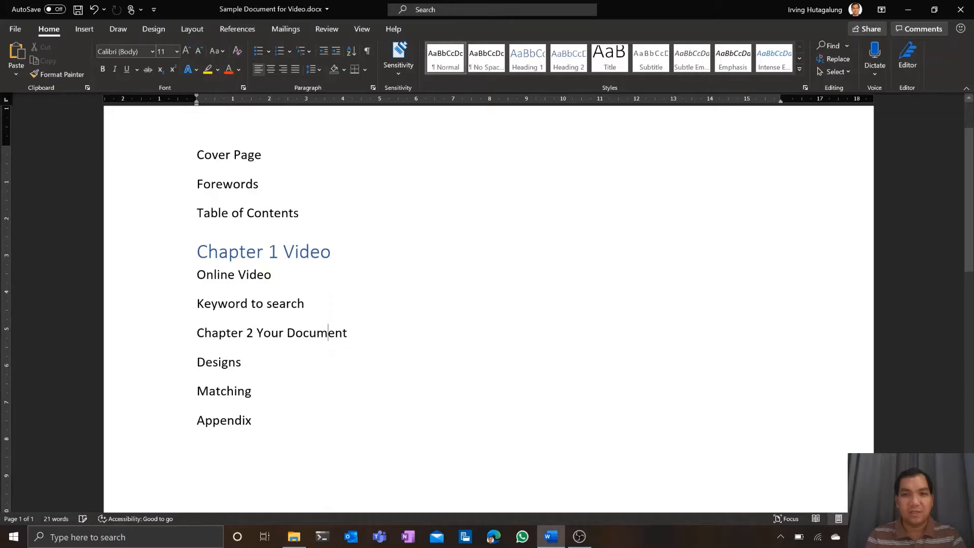
left_click(528, 68)
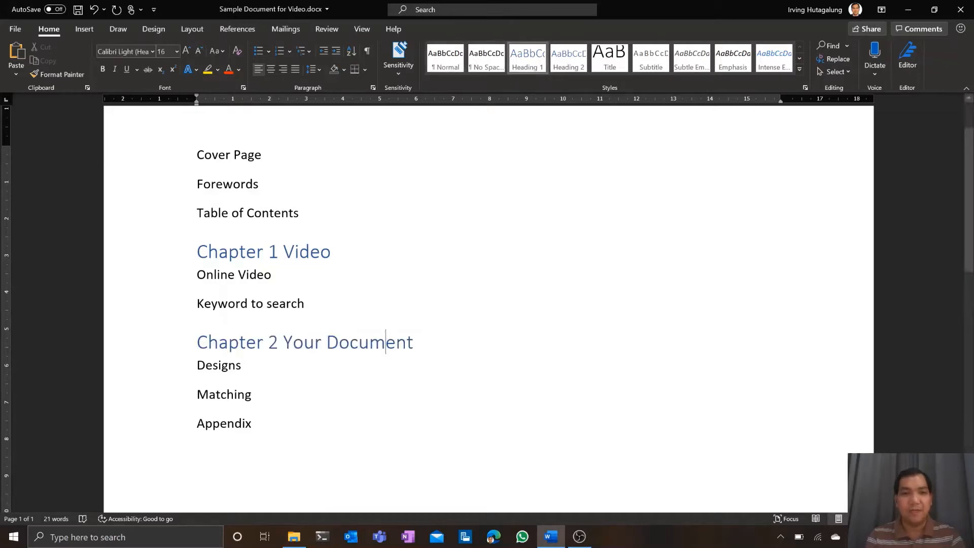
Apply the Heading 2 style to the "Online Video", "Keyword to search", "Designs" and "Matching" lines
left_click(273, 275)
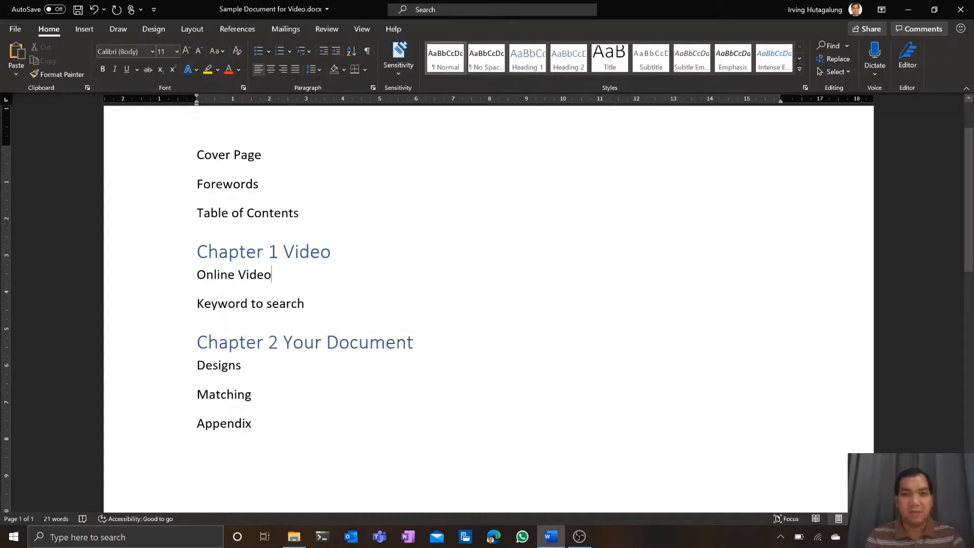
left_click(577, 68)
left_click(305, 299)
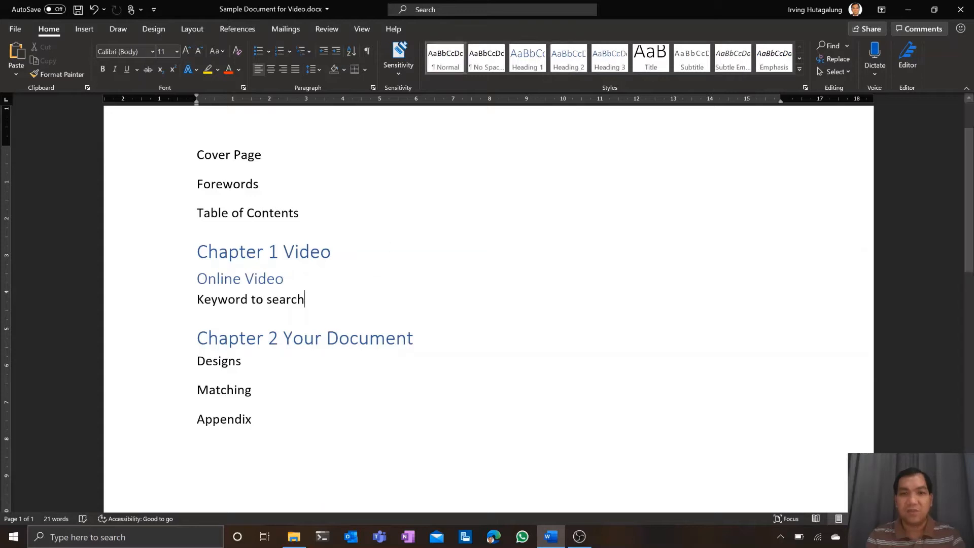
left_click(550, 57)
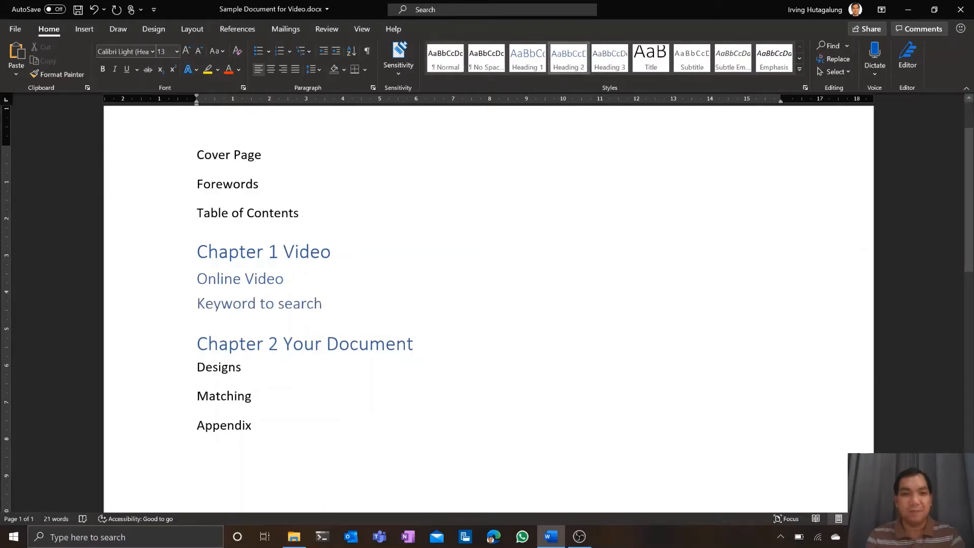
key("Down")
key("Down")
left_click(568, 57)
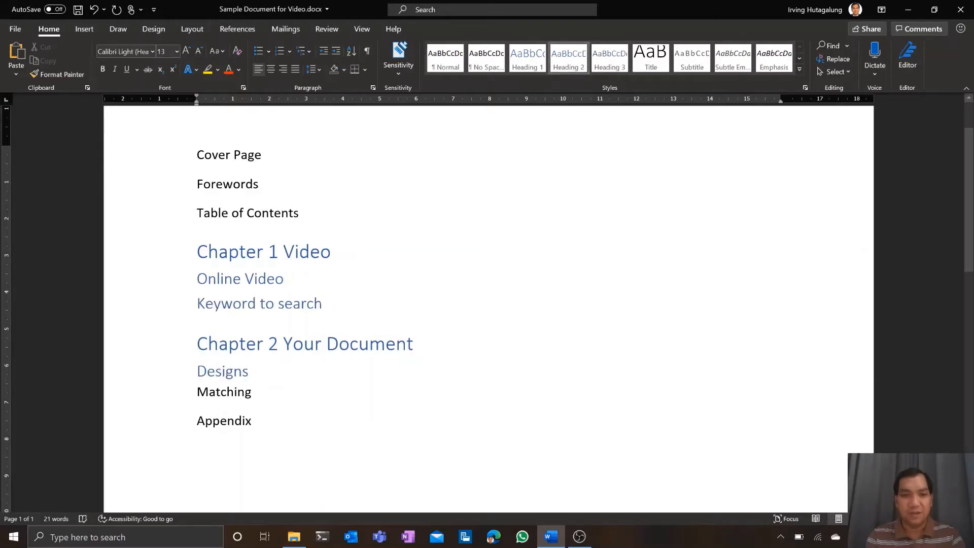
key("Down")
left_click(564, 65)
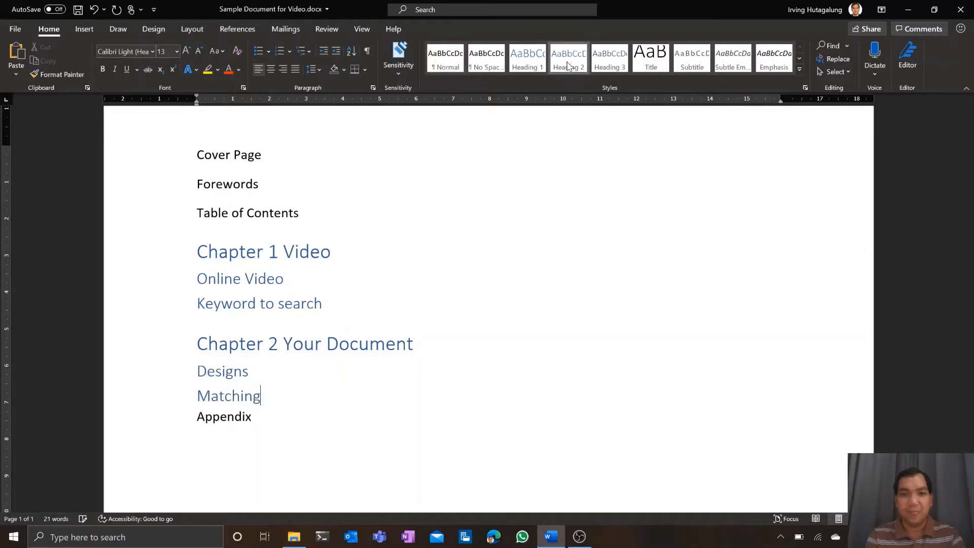
Apply the Heading 1 style to the "Appendix", "Table of Contents" and "Forewords" lines
key("Down")
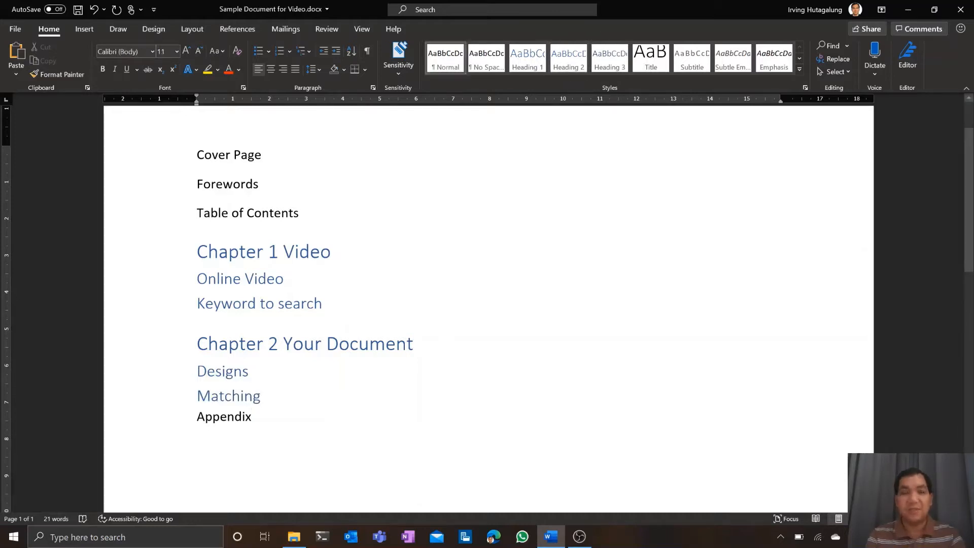
left_click(530, 68)
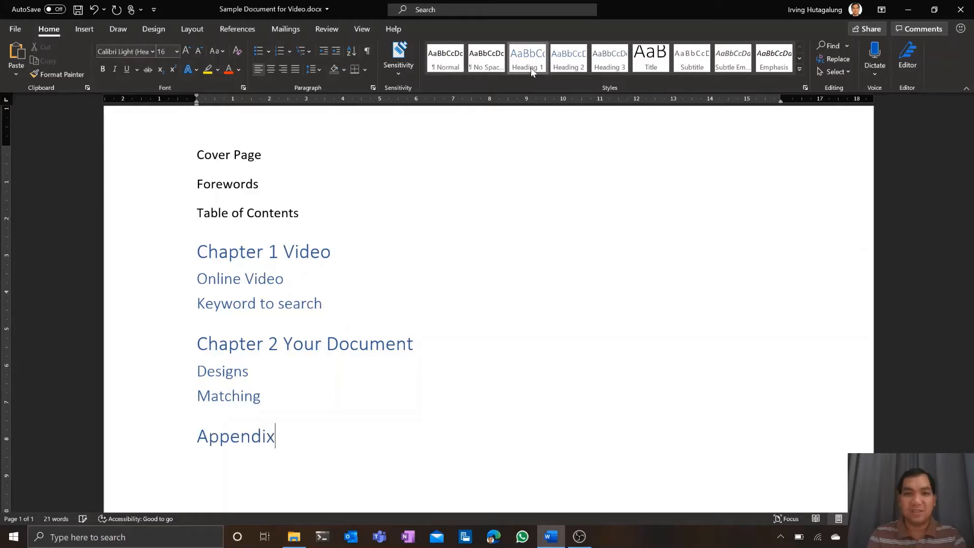
left_click(304, 213)
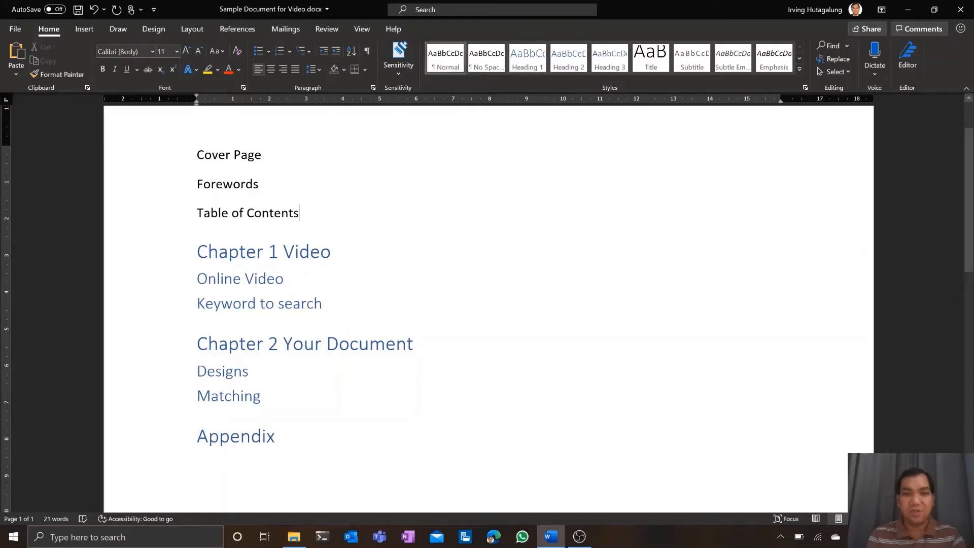
left_click(528, 65)
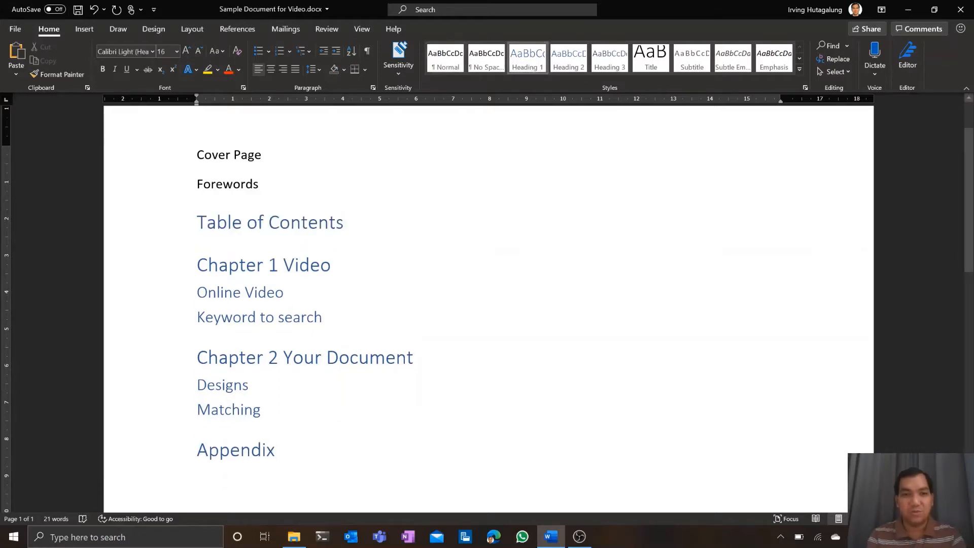
key("Up")
left_click(529, 65)
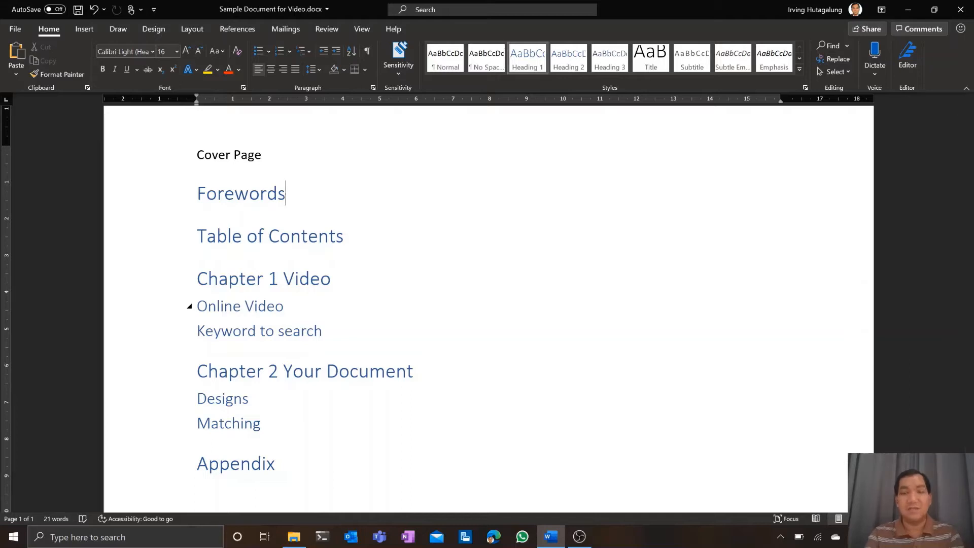
Add an empty line below the Forewords heading and insert a page break there
key("Return")
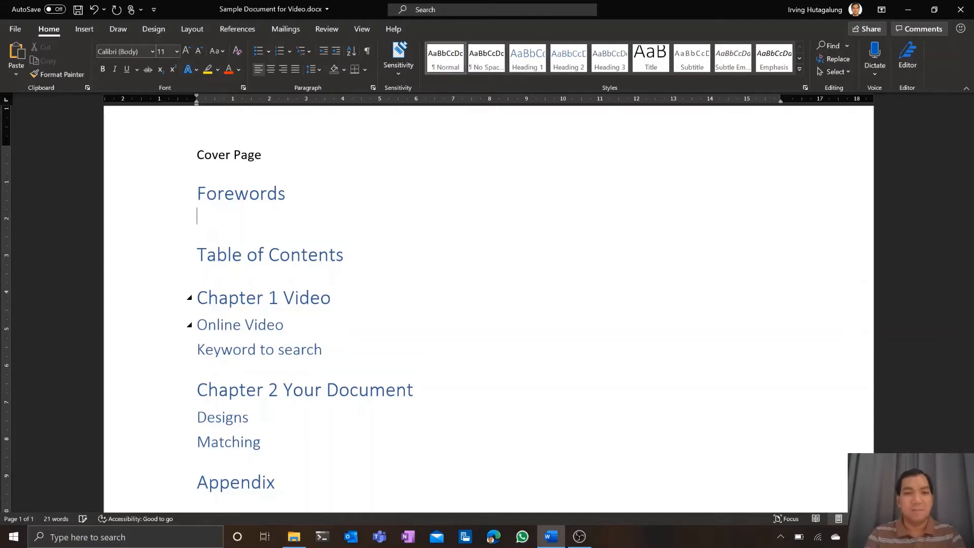
left_click(89, 33)
left_click(64, 71)
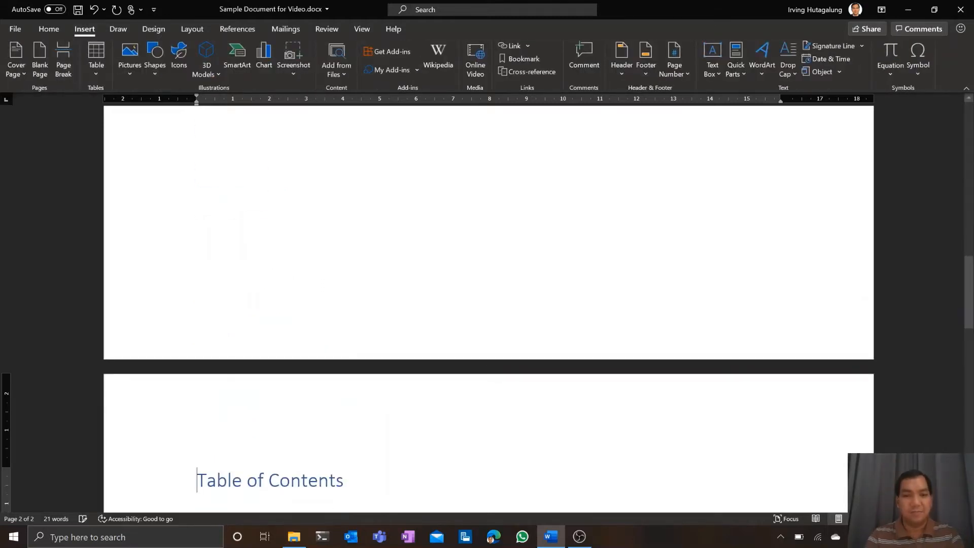
key("Down")
key("Down")
key("Down")
key("Down")
key("Down")
key("Down")
key("Down")
key("Up")
key("Up")
key("Up")
key("Up")
key("Up")
key("Up")
key("Up")
key("Up")
key("Down")
key("Down")
key("Down")
key("Down")
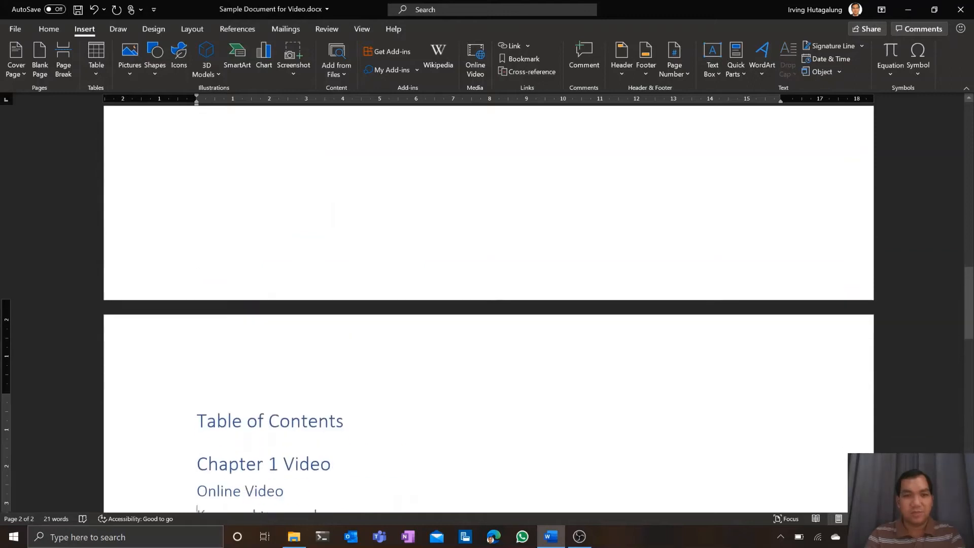
key("Up")
key("Up")
key("Up")
key("Up")
key("Up")
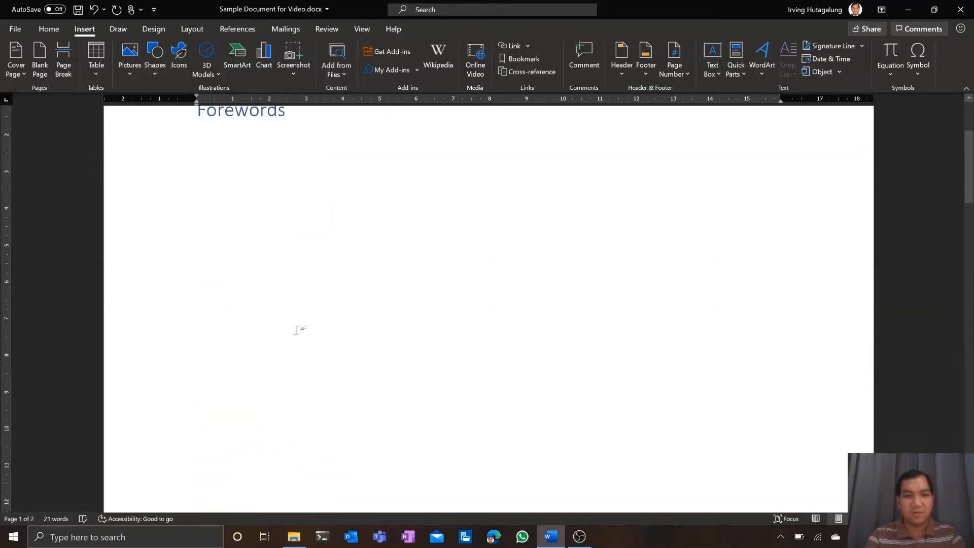
key("Up")
key("Up")
Add an empty line below the Table of Contents heading and insert a page break before Chapter 1 Video
key("Down")
key("Down")
key("Down")
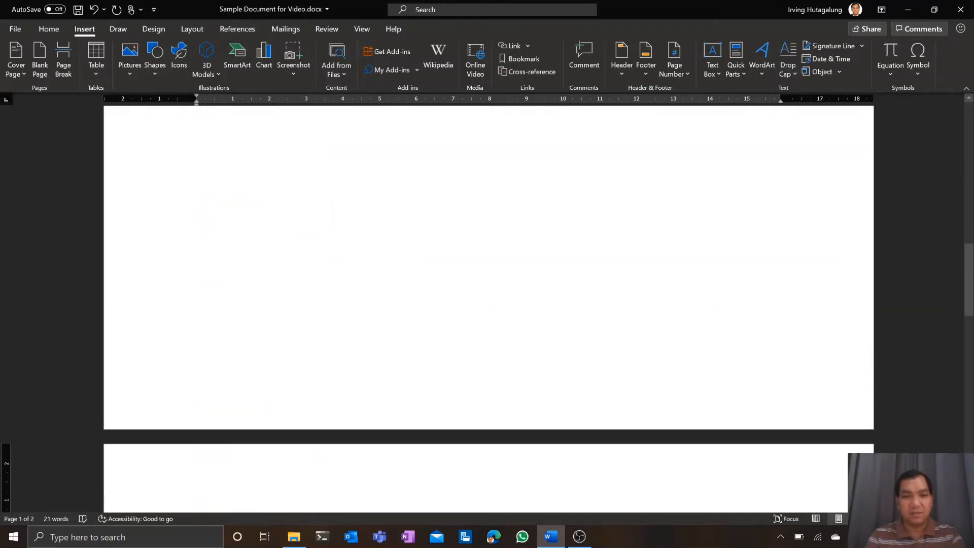
key("Down")
key("BackSpace")
key("Return")
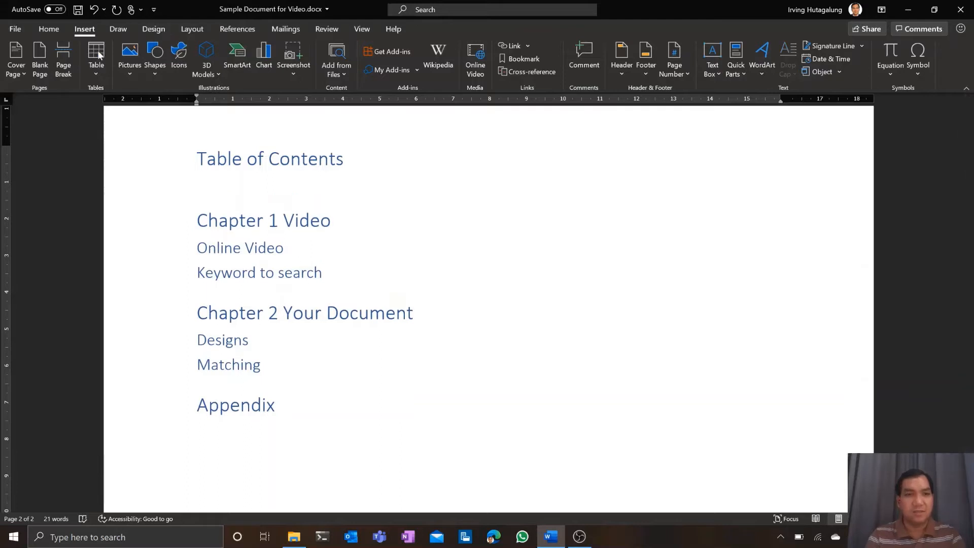
left_click(72, 60)
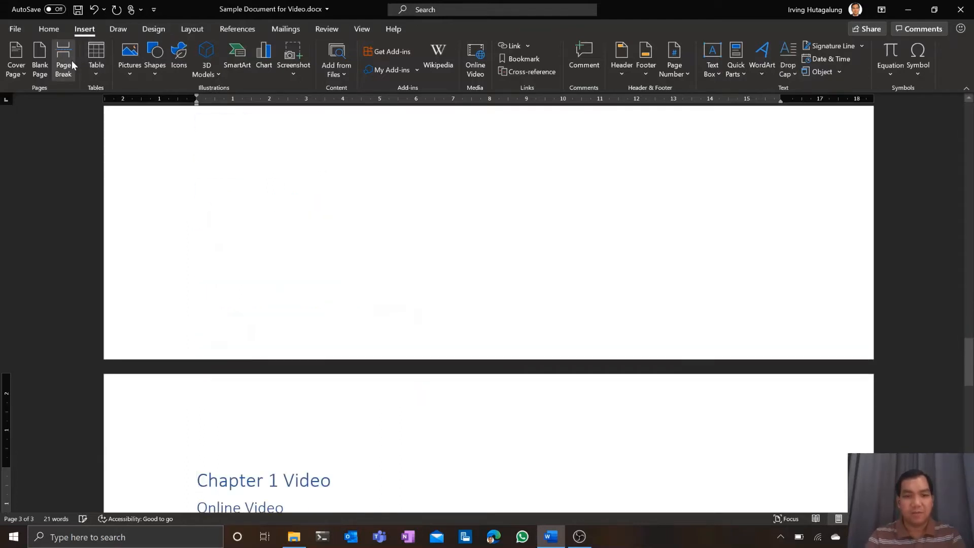
Add an empty line below "Keyword to search" and insert a page break before Chapter 2 Your Document
key("Down")
key("Down")
key("Up")
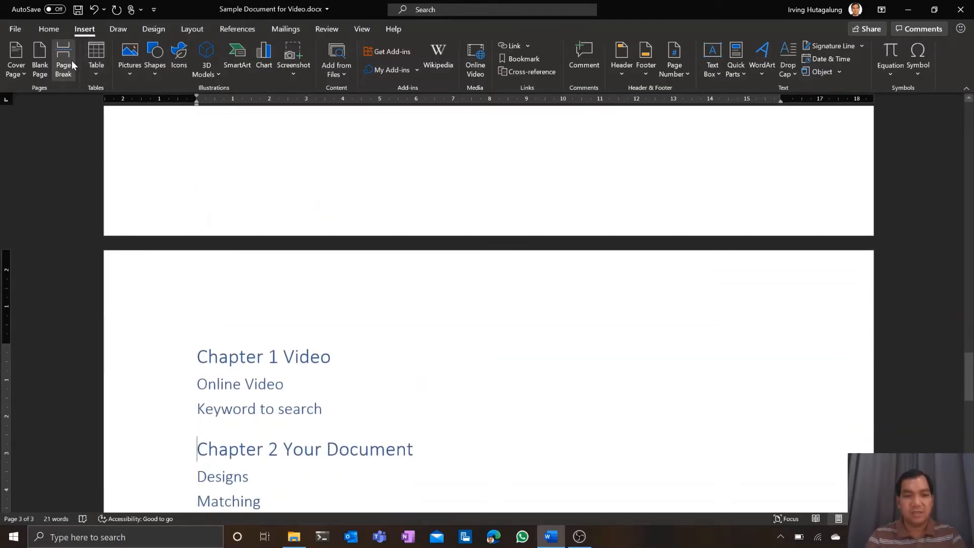
key("Left")
key("Return")
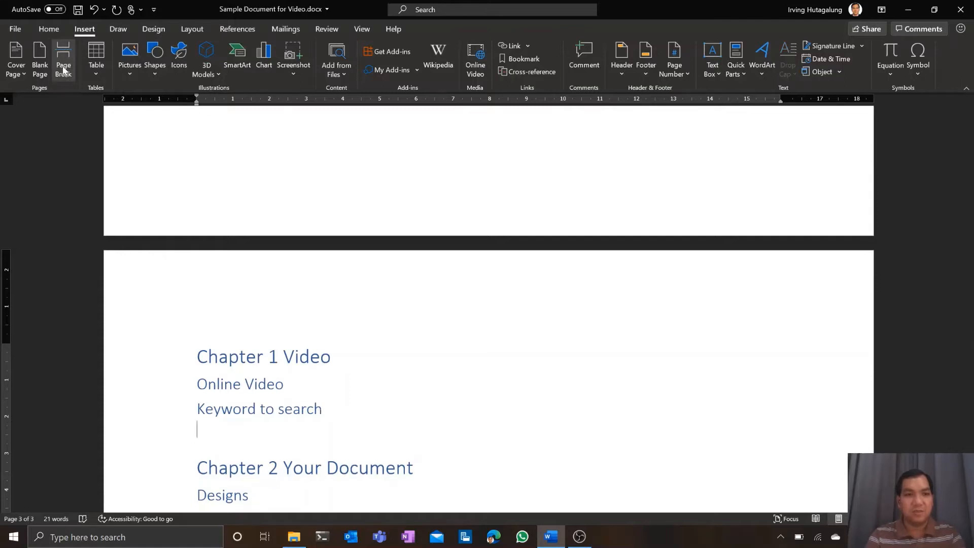
left_click(64, 66)
key("Delete")
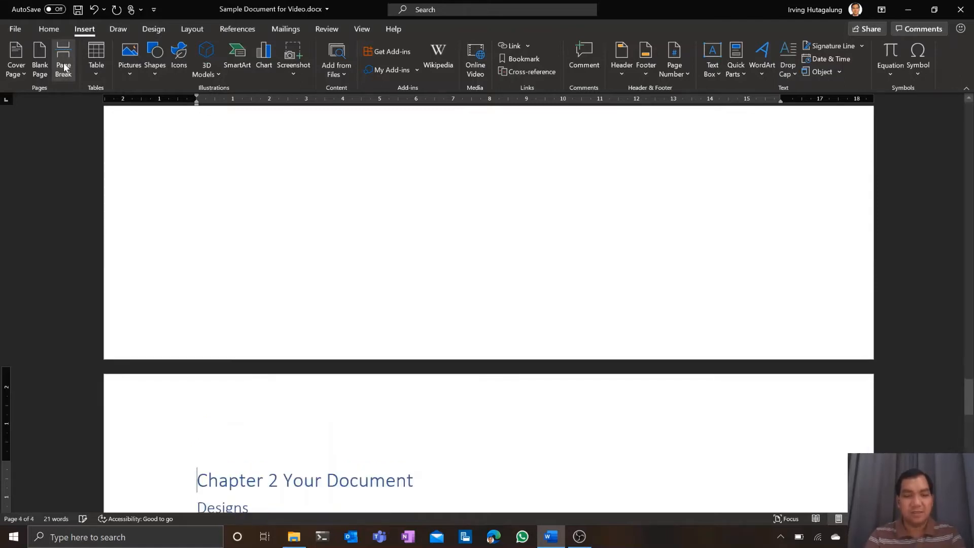
Add an empty line below "Matching" and insert a page break before the Appendix heading
key("Down")
key("Down")
key("Down")
key("Left")
key("Return")
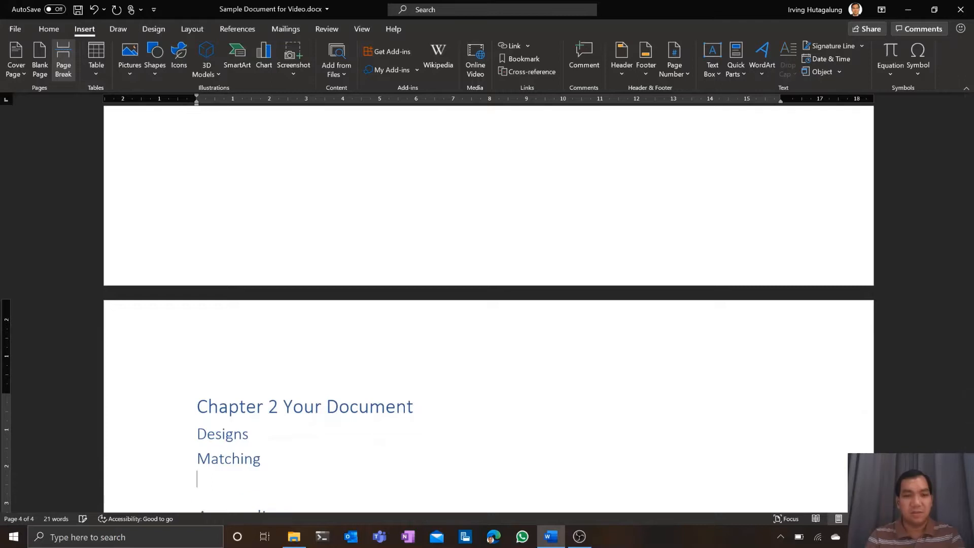
left_click(64, 60)
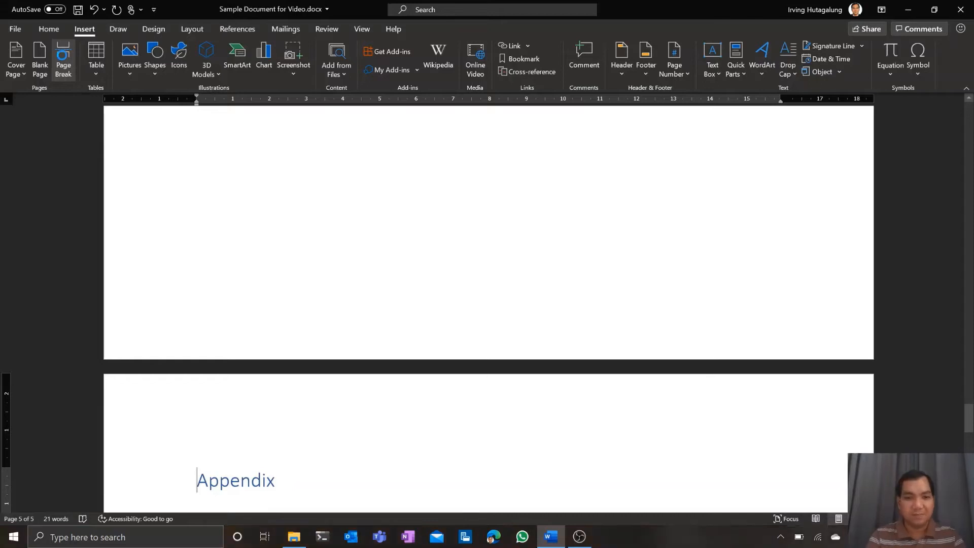
Generate placeholder paragraphs below the Appendix heading with the formula =rand(3, 4)
key("End")
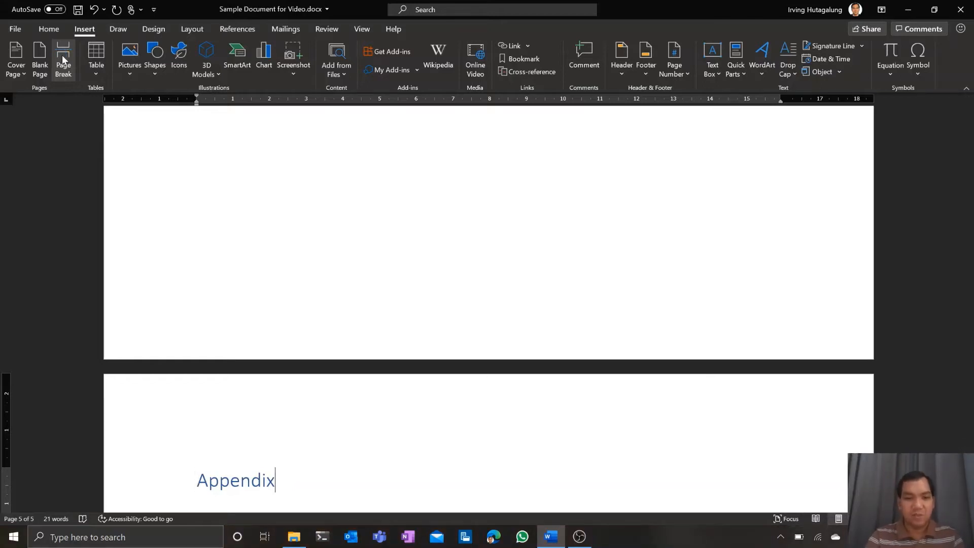
key("Return")
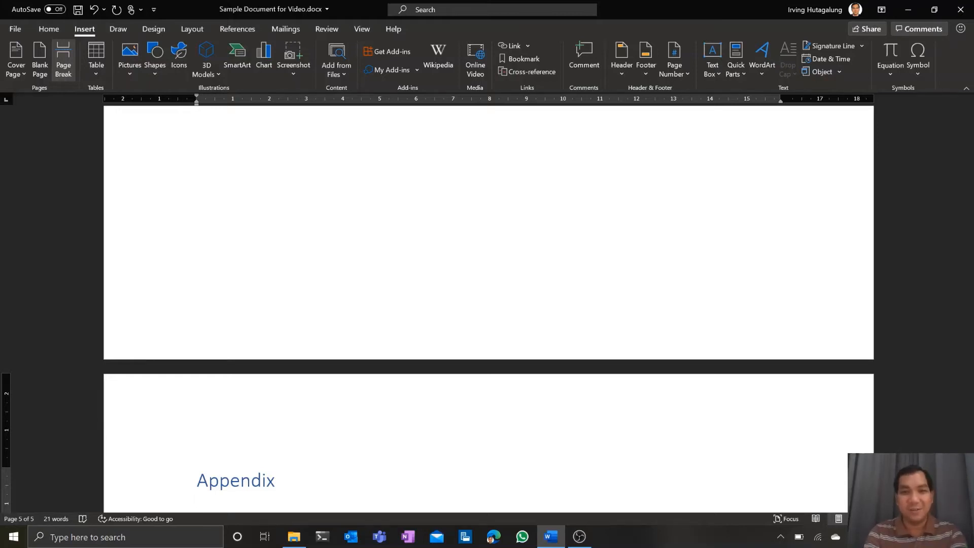
type("=ra")
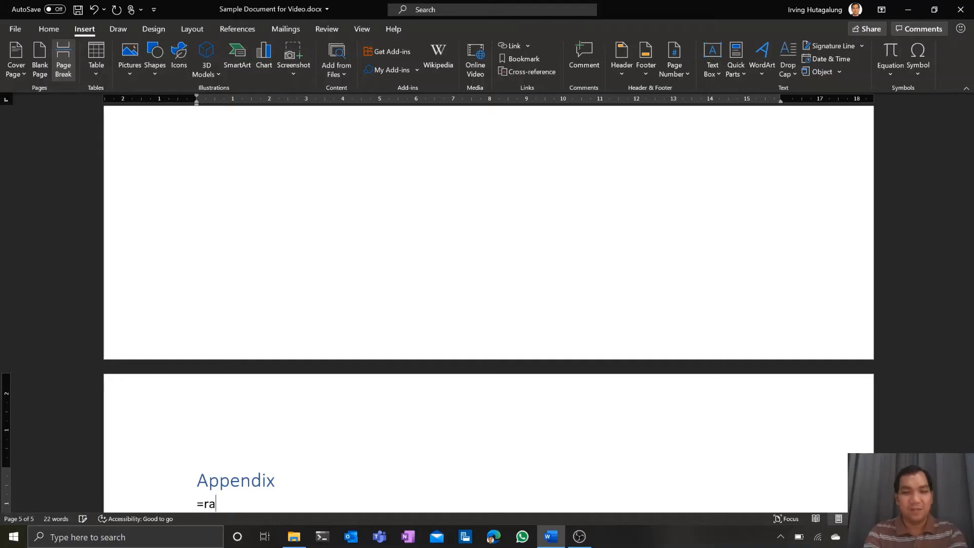
type("nd(3,")
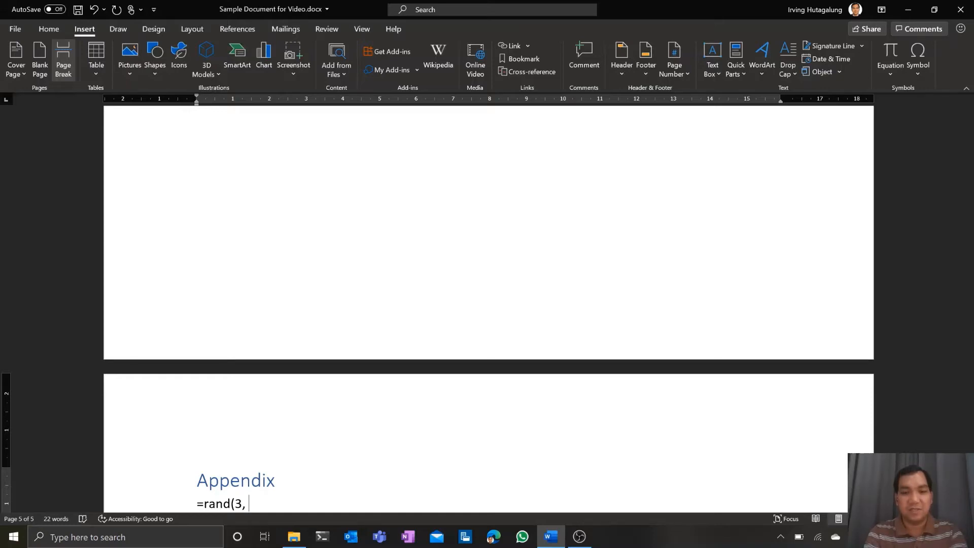
type(" 4)")
key("Return")
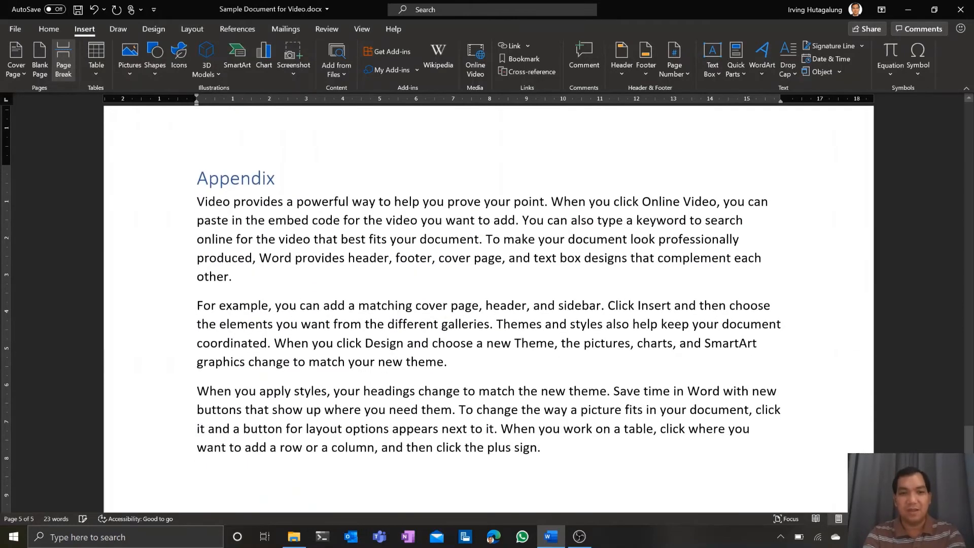
Place the cursor on the empty line below the Matching heading in Chapter 2
key("Page_Up")
key("Page_Up")
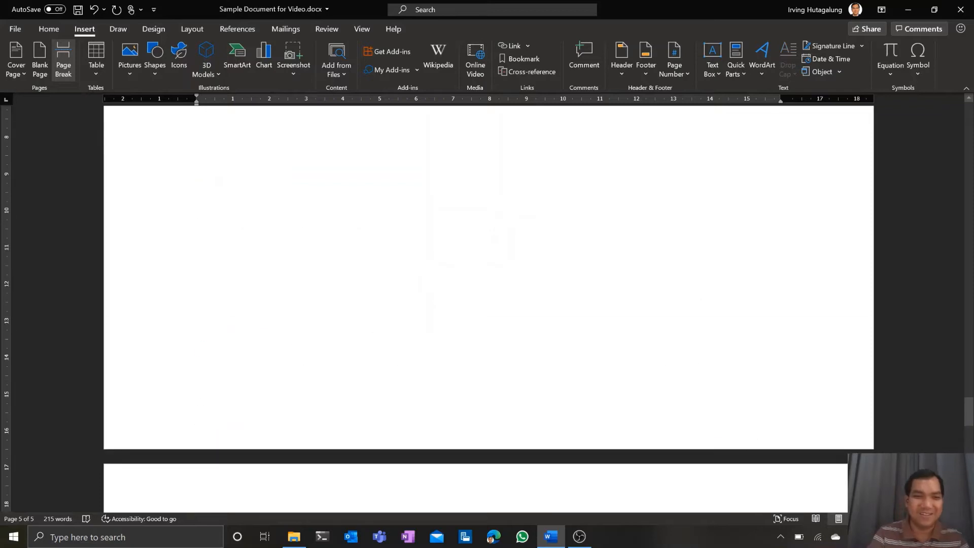
key("Page_Up")
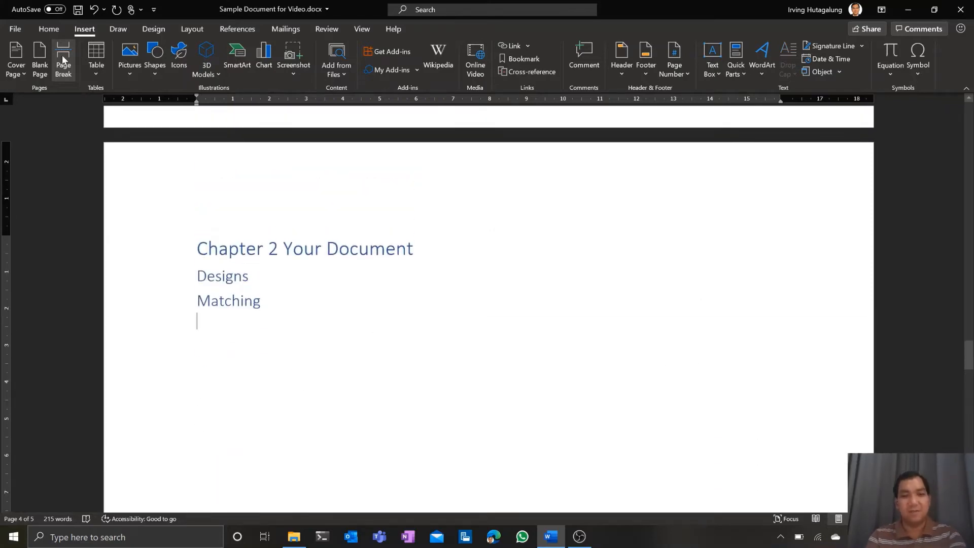
type("=rand(")
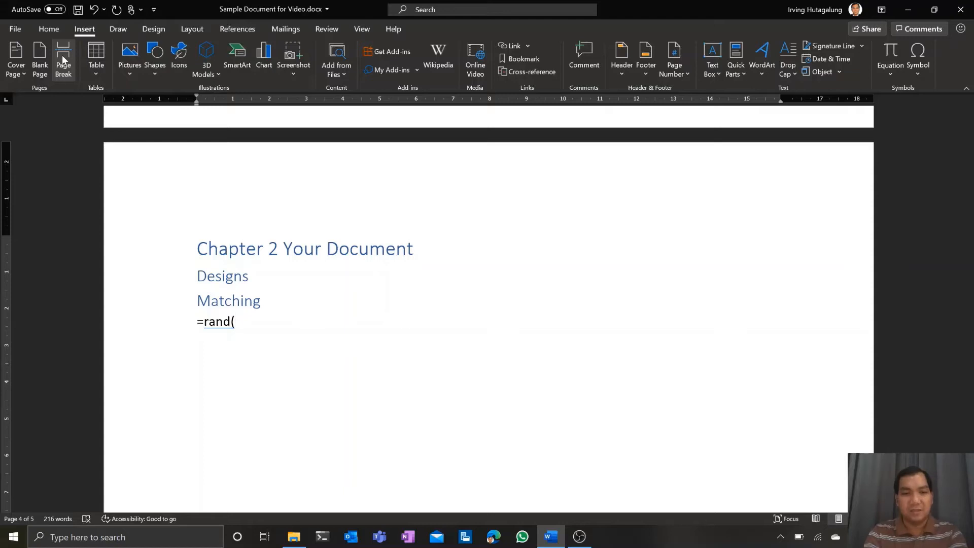
key("BackSpace")
key("BackSpace")
key("BackSpace")
key("BackSpace")
key("BackSpace")
key("BackSpace")
Enter the placeholder line "Some text" below both the Matching and Designs headings in Chapter 2
type("Som")
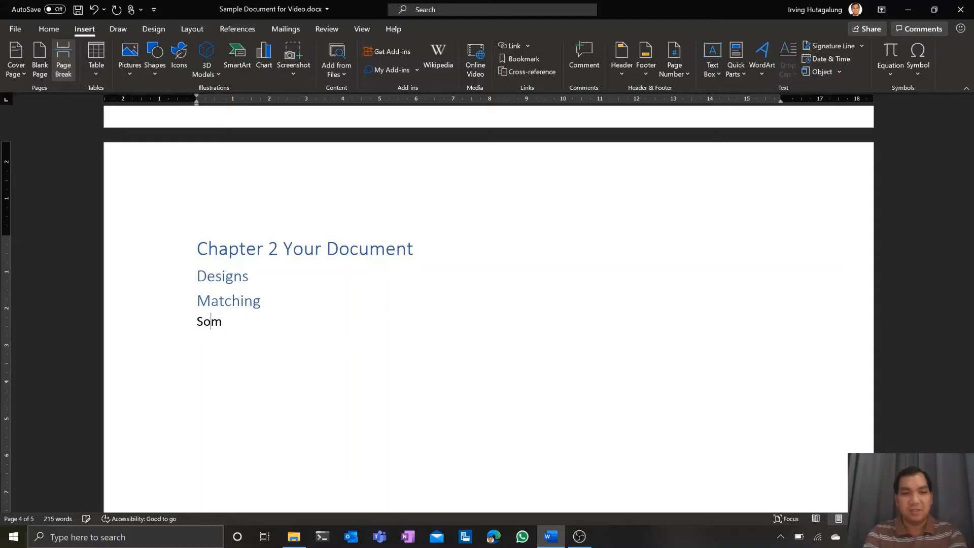
type("e text")
key("Up")
key("Up")
key("Return")
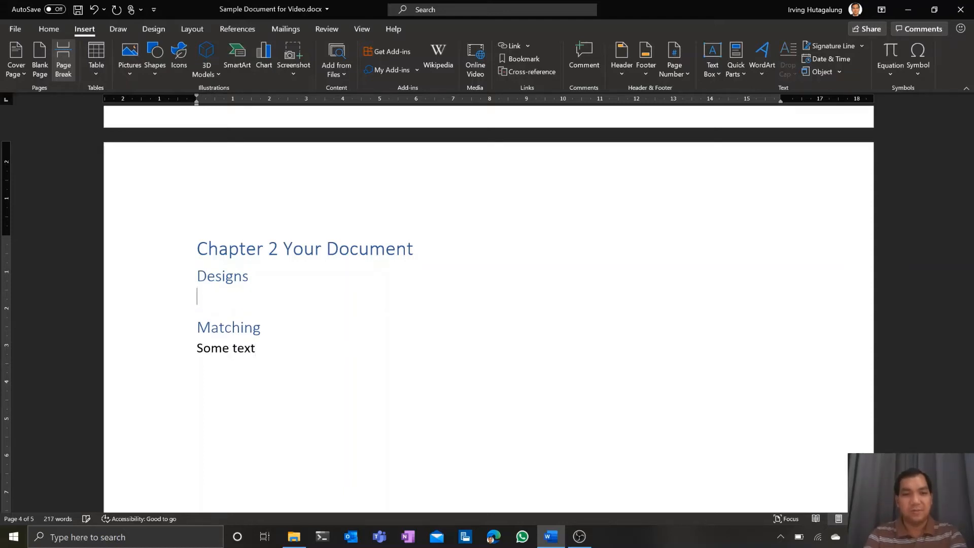
type("Some text")
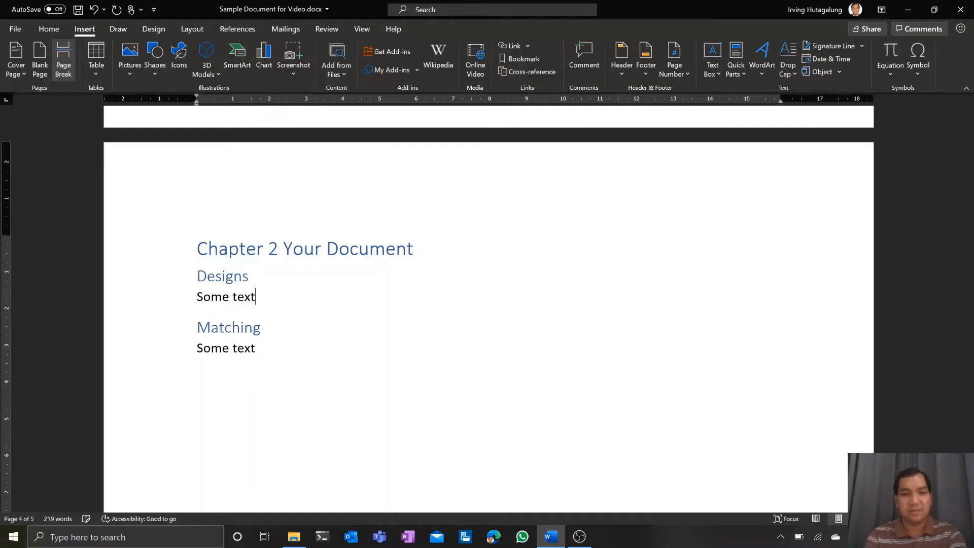
Add a body line reading "Some text" below both the Online Video and "Keyword to search" headings in Chapter 1
key("Page_Up")
key("Page_Up")
key("Page_Up")
key("Down")
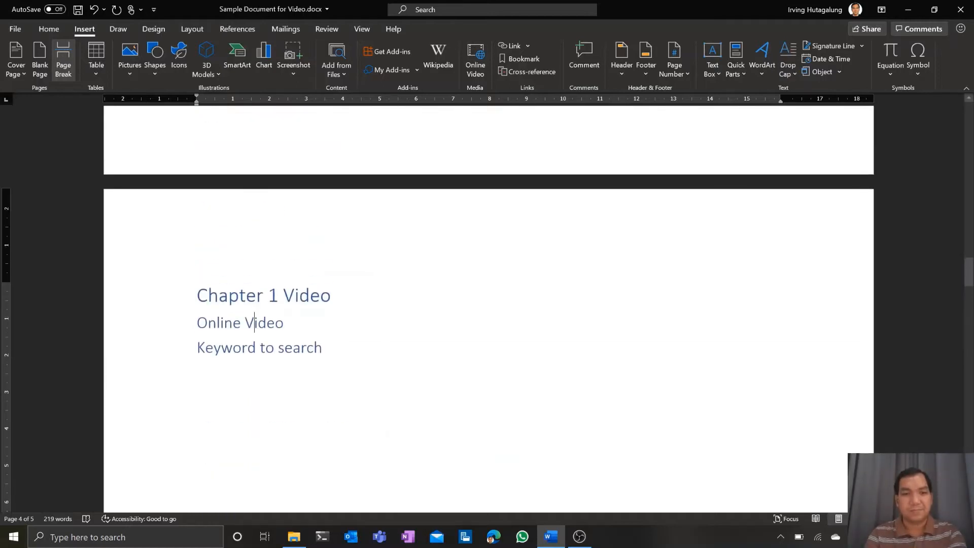
key("End")
key("Return")
type("Some tex")
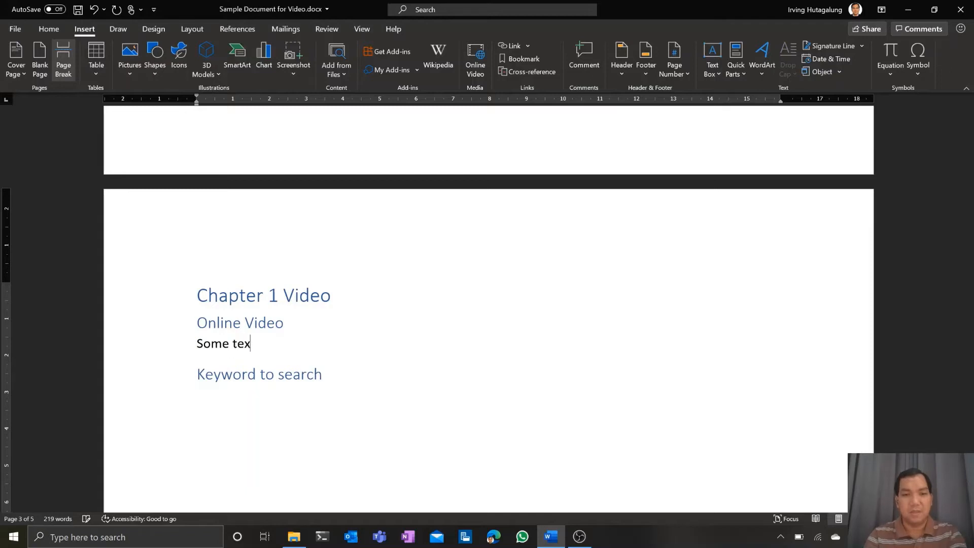
type("t")
key("Down")
key("End")
key("Return")
type("Some tex")
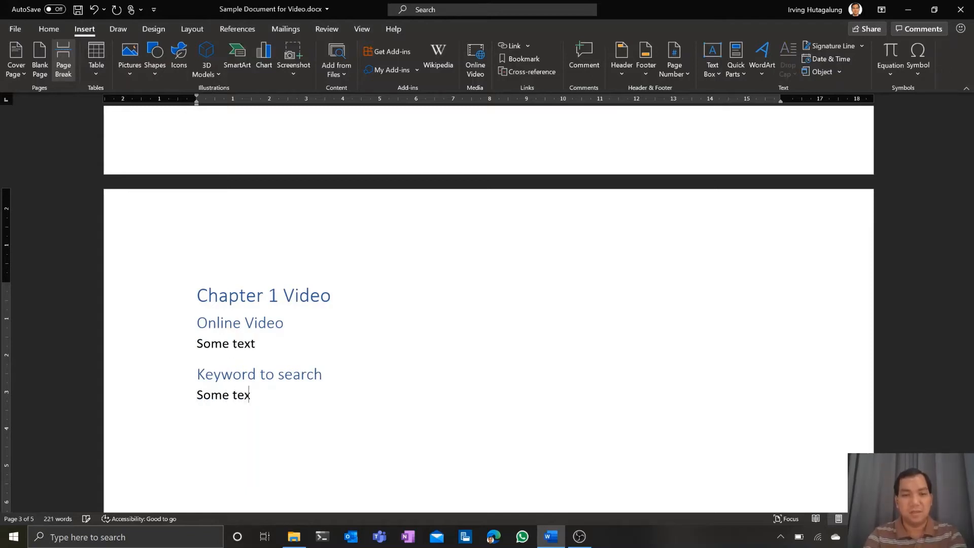
type("t")
Look over the pages around Chapter 1 and save the document
key("Page_Up")
key("Page_Up")
key("Page_Up")
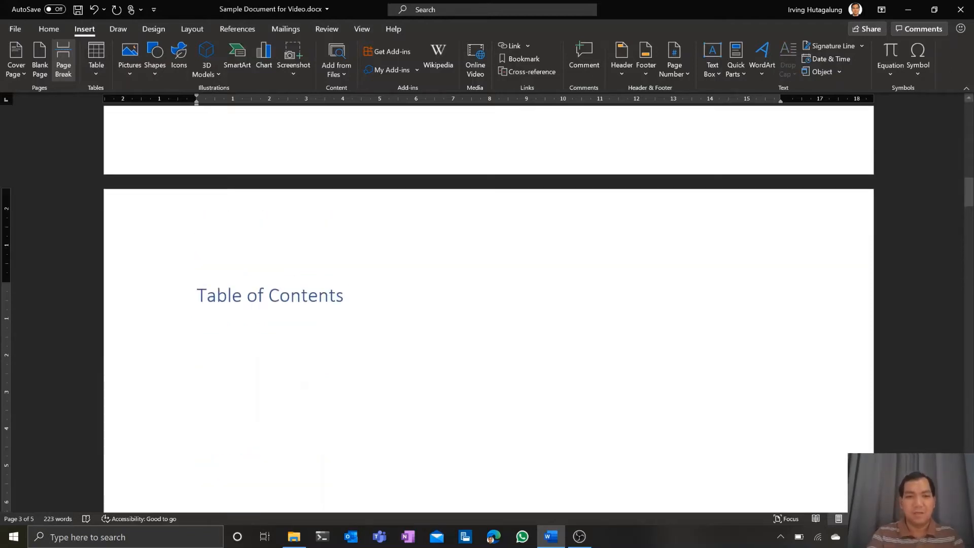
key("Page_Down")
key("Page_Down")
key("Page_Down")
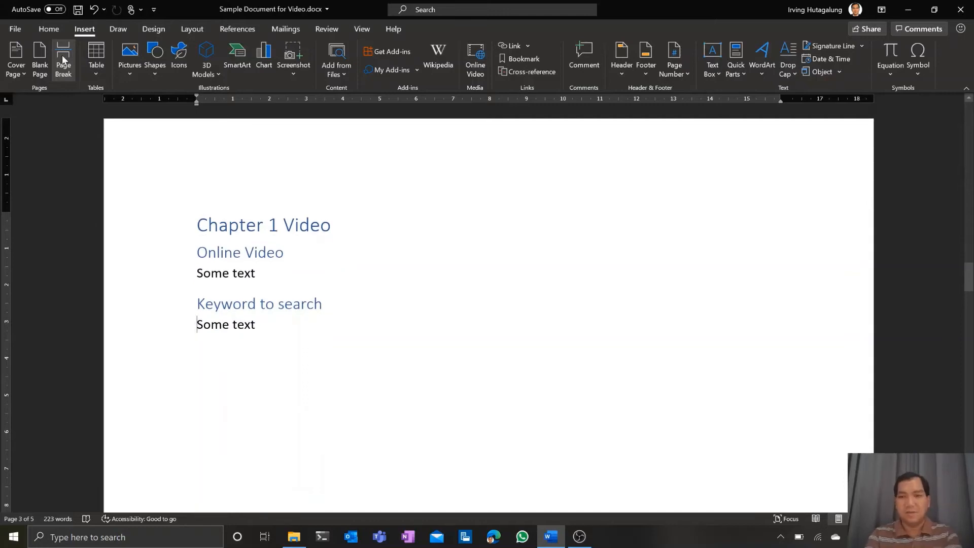
key("ctrl+s")
left_click(64, 59)
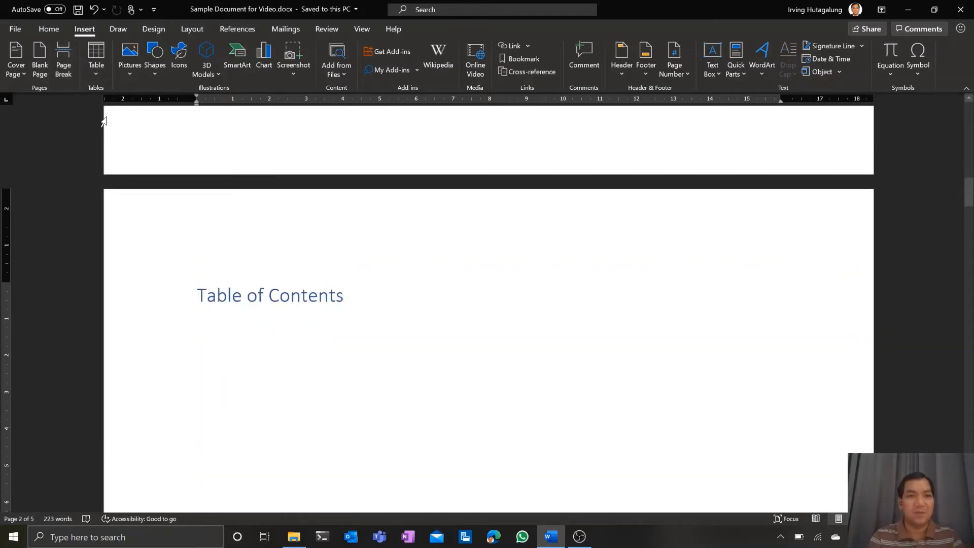
Insert a custom table of contents showing 2 levels below the Table of Contents heading, keeping dotted leaders and right-aligned page numbers
left_click(236, 29)
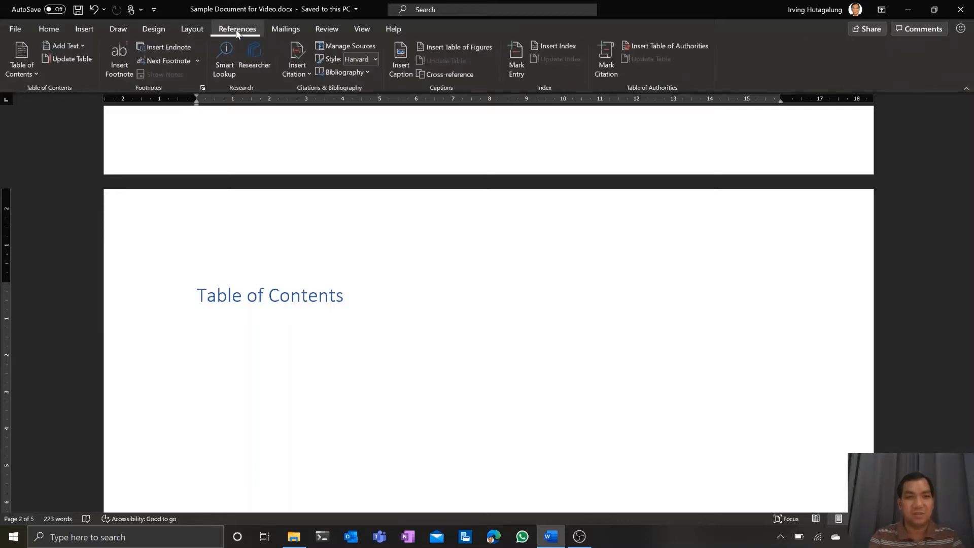
left_click(34, 74)
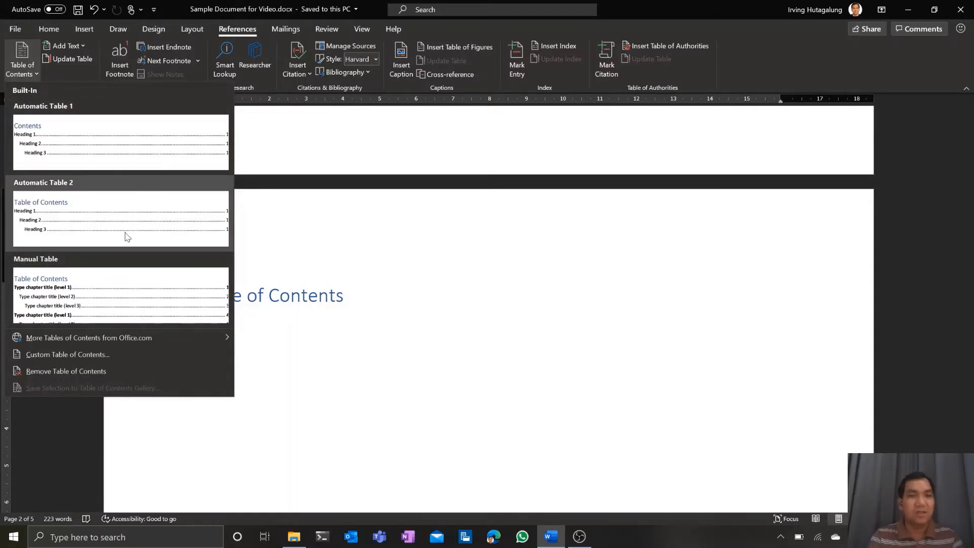
left_click(103, 357)
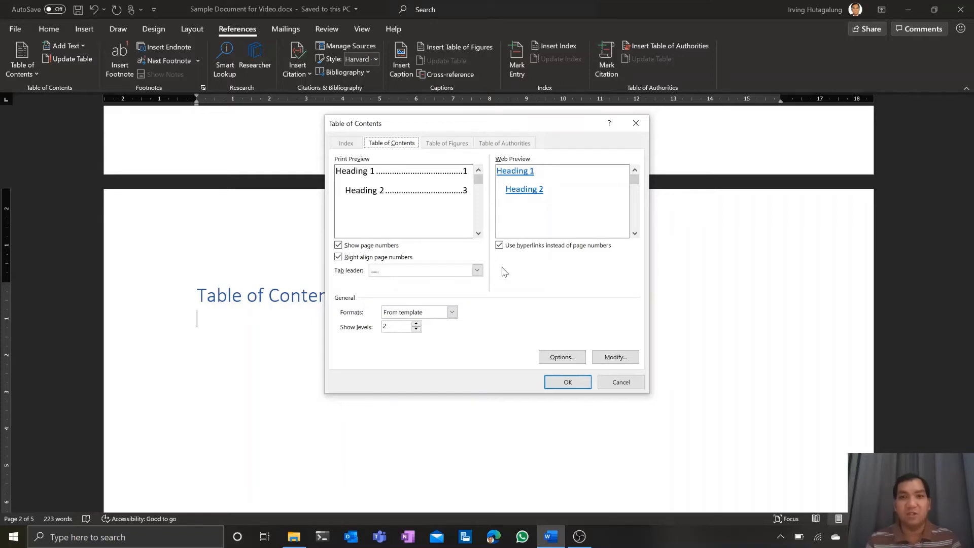
left_click(416, 323)
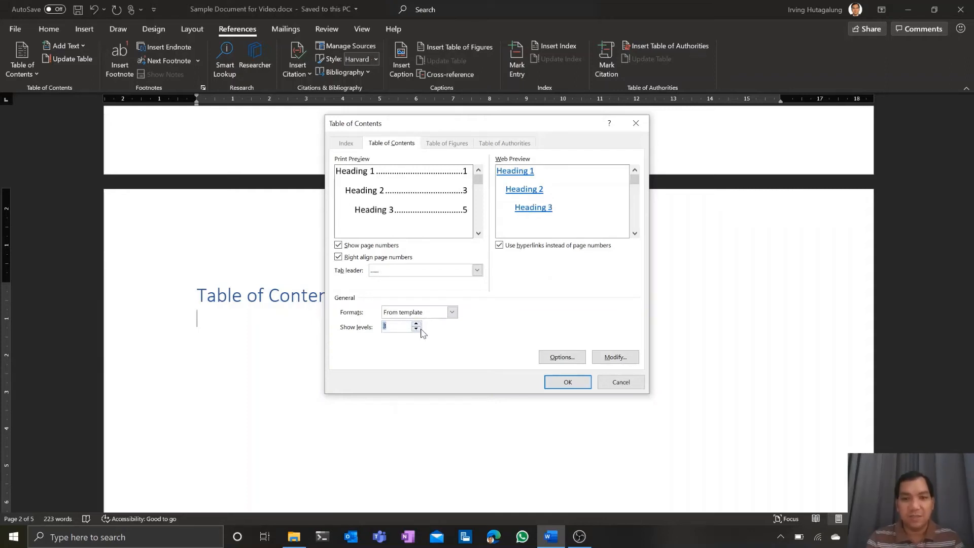
left_click(417, 330)
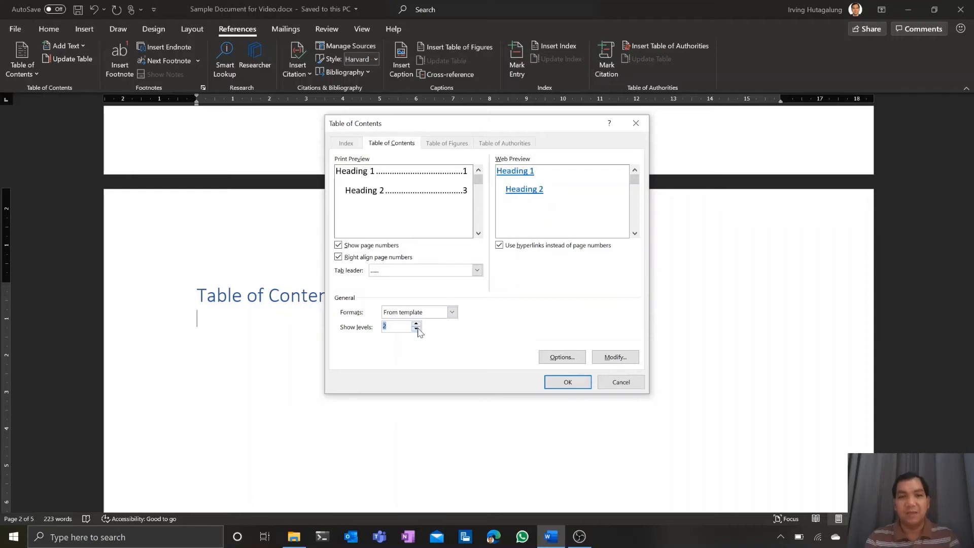
left_click(570, 359)
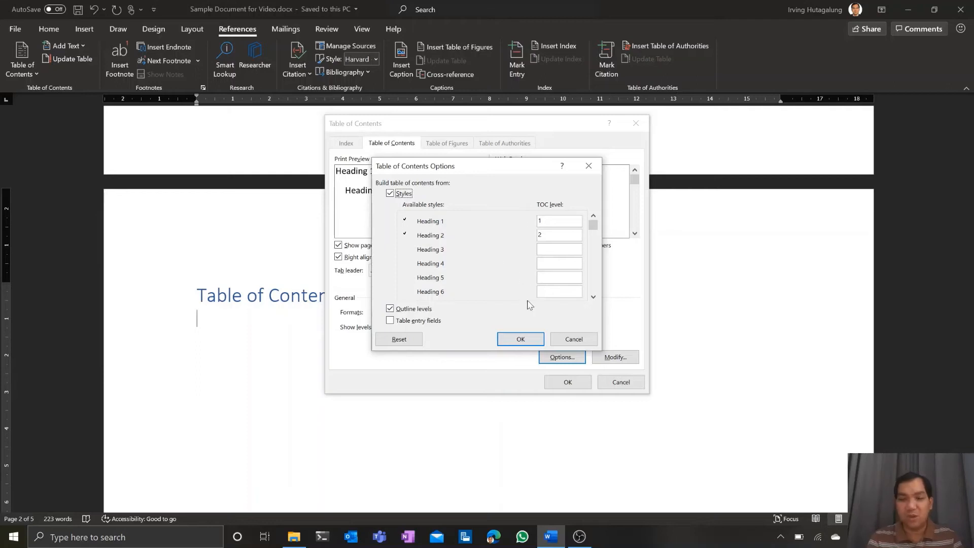
left_click(570, 341)
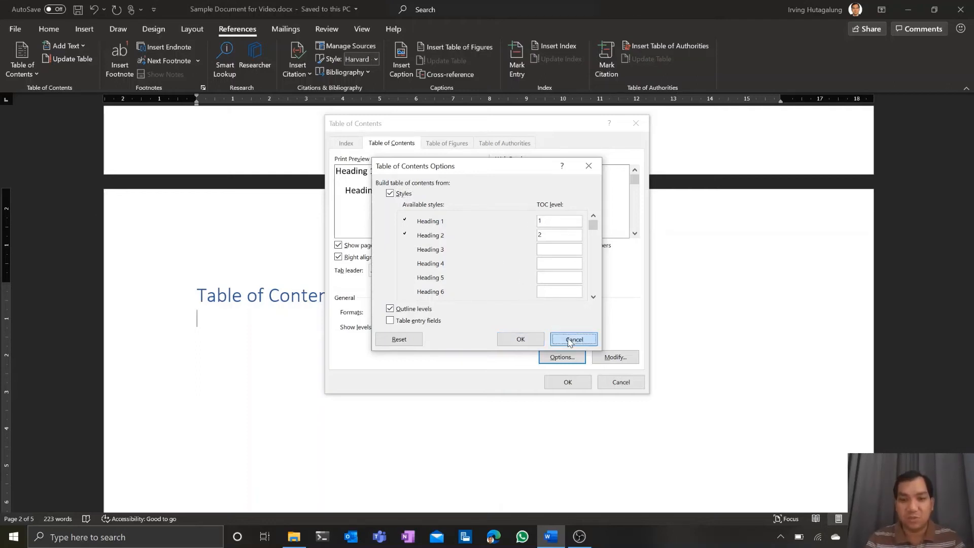
left_click(565, 385)
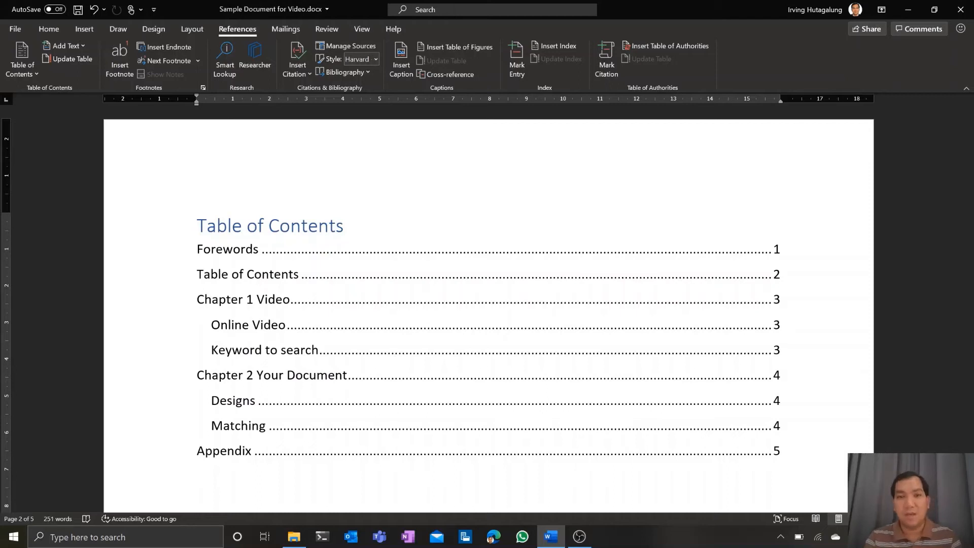
Replace "Some text" below the Online Video heading with placeholder paragraphs generated by =rand(10, 5)
scroll(577, 382, "down", 10)
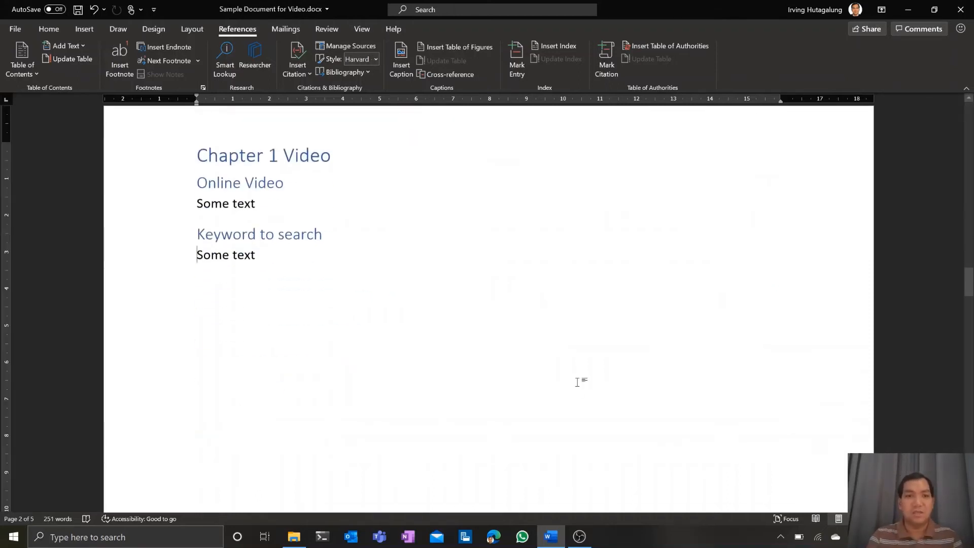
key("Up")
key("Down")
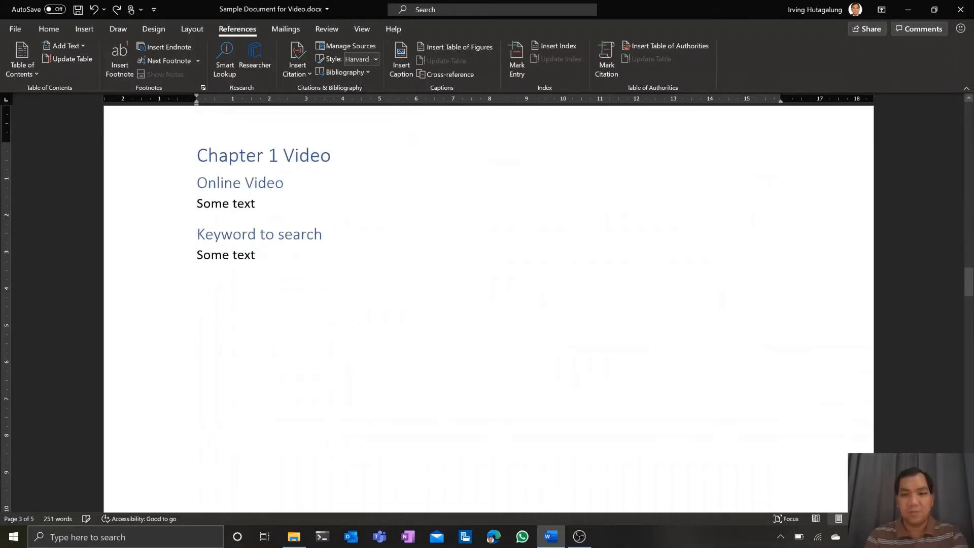
key("ctrl+z")
key("shift+End")
type("=")
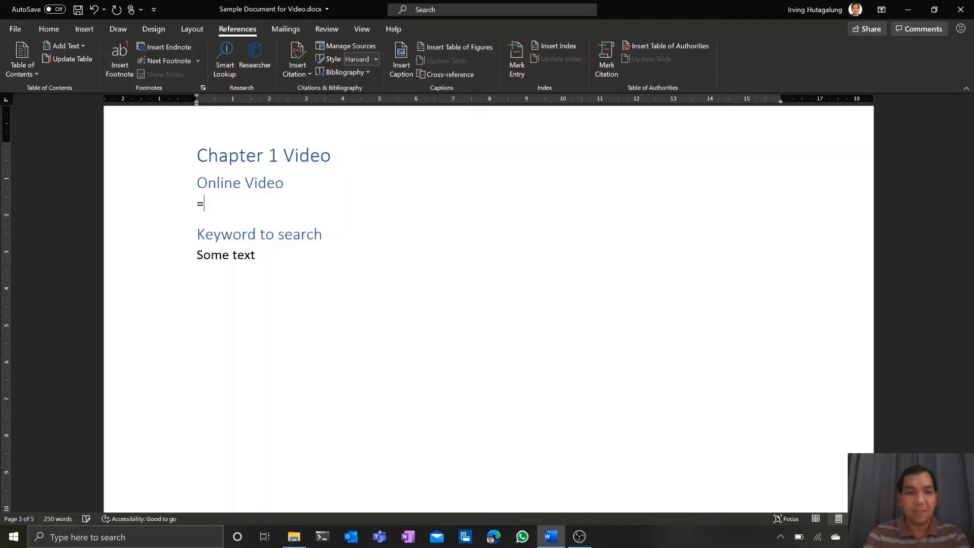
type("rand(")
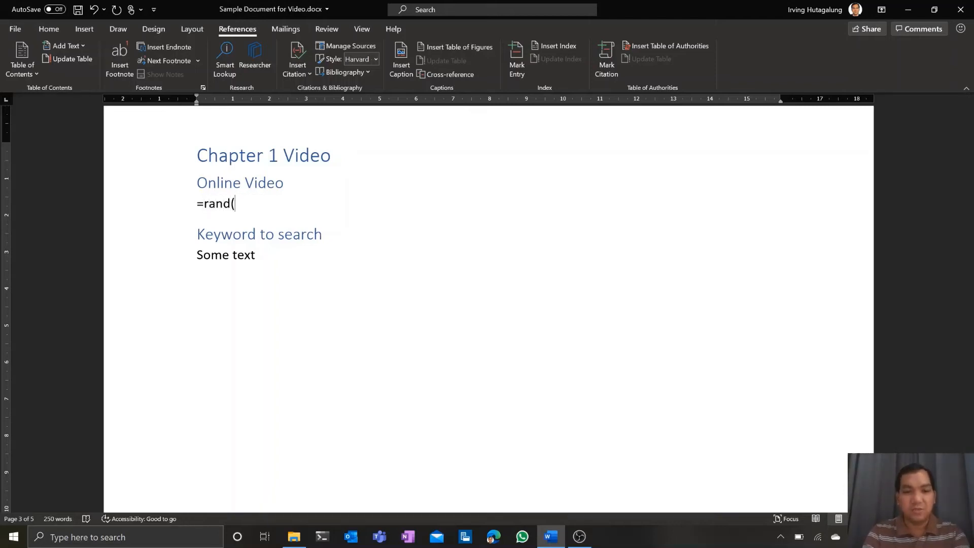
type("10, 5)")
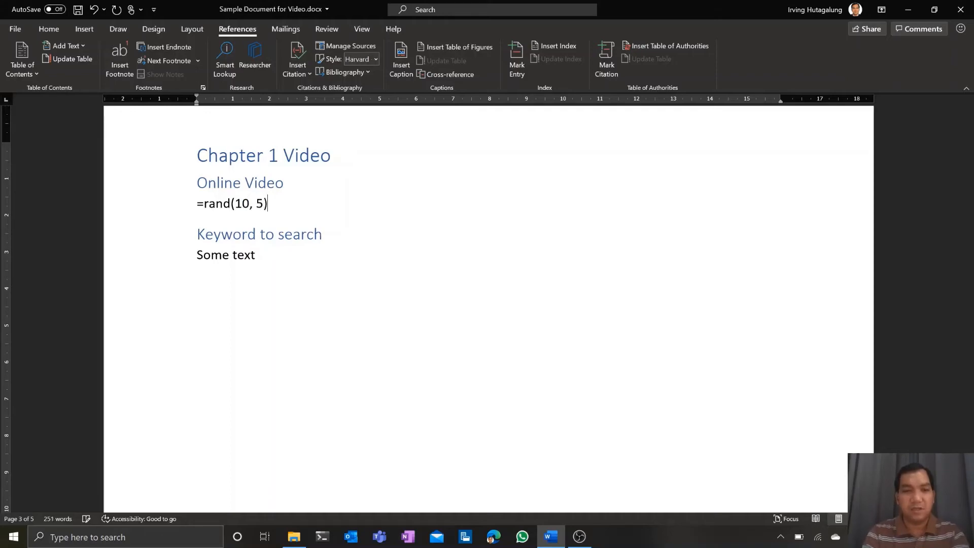
key("Return")
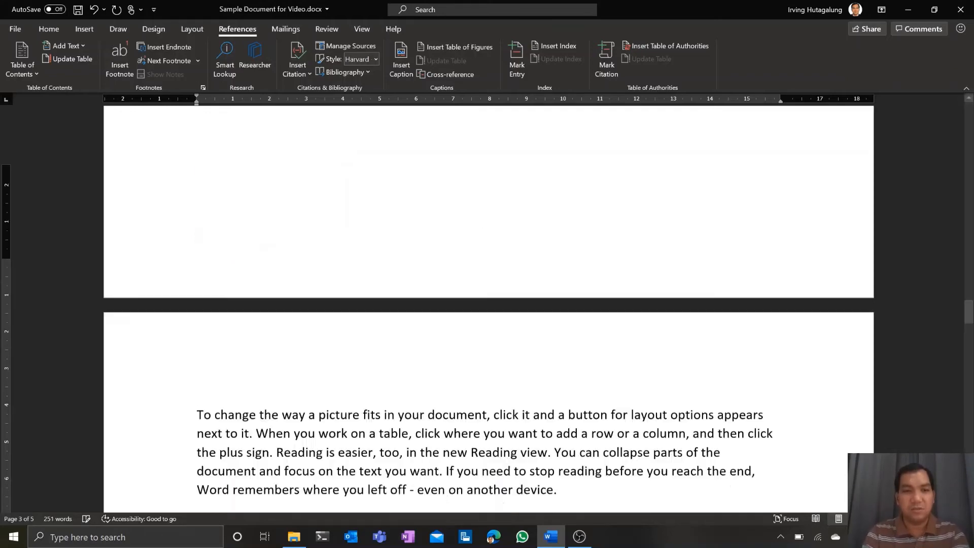
Replace "Some text" below the "Keyword to search" heading with placeholder paragraphs generated by =rand(8, 6)
key("Down")
key("Down")
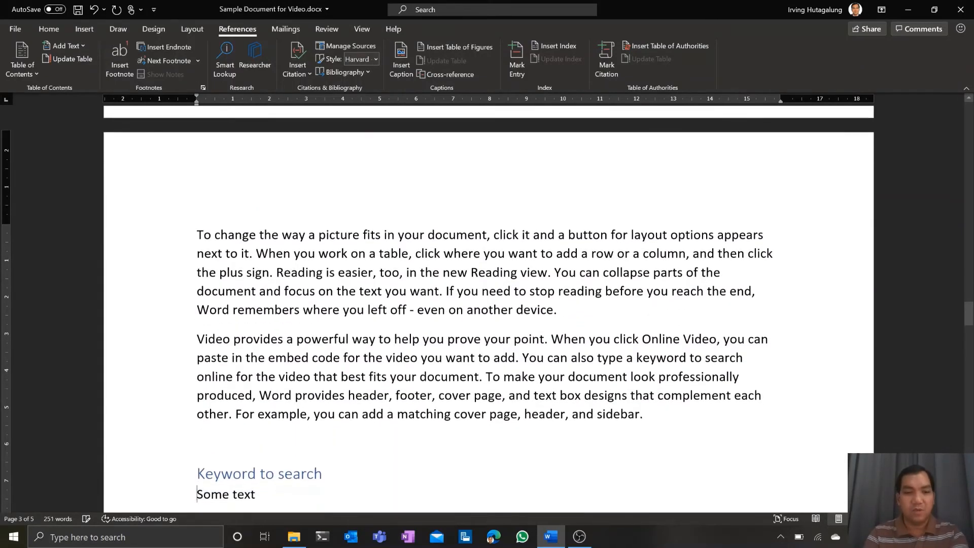
key("shift+End")
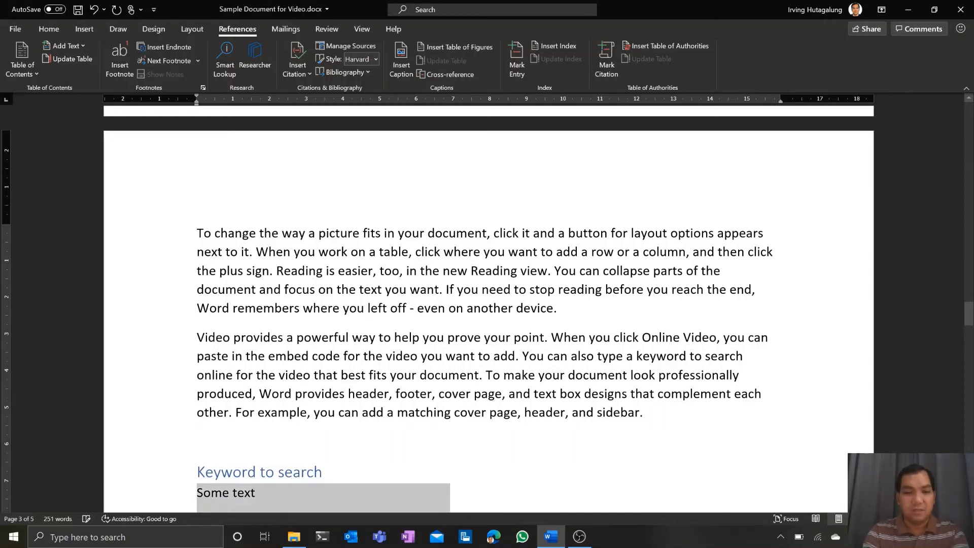
type("=rand(")
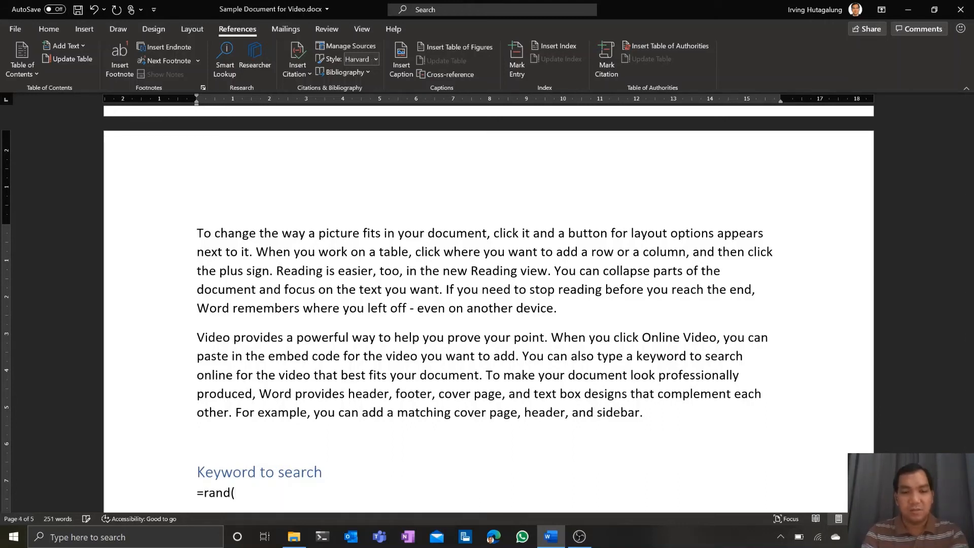
type("8, ")
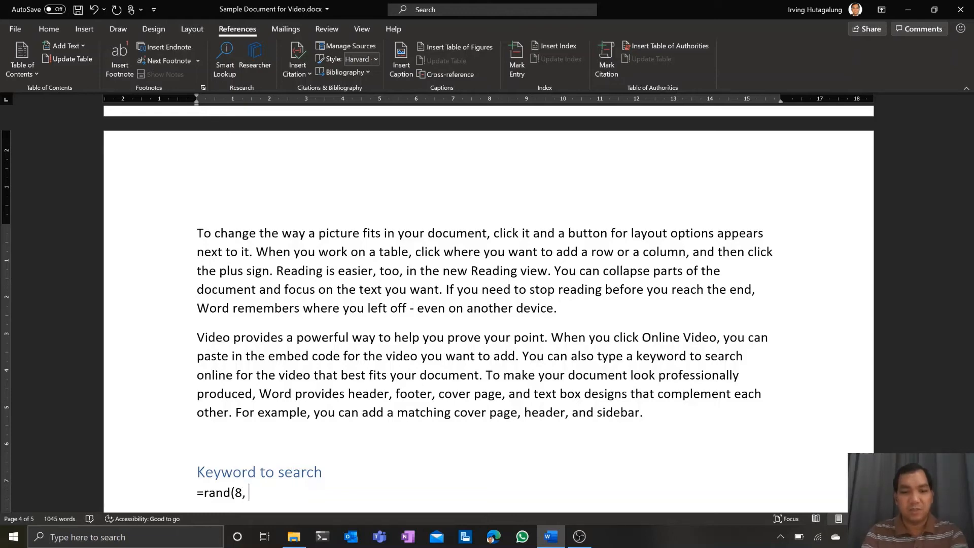
type("6)")
key("Return")
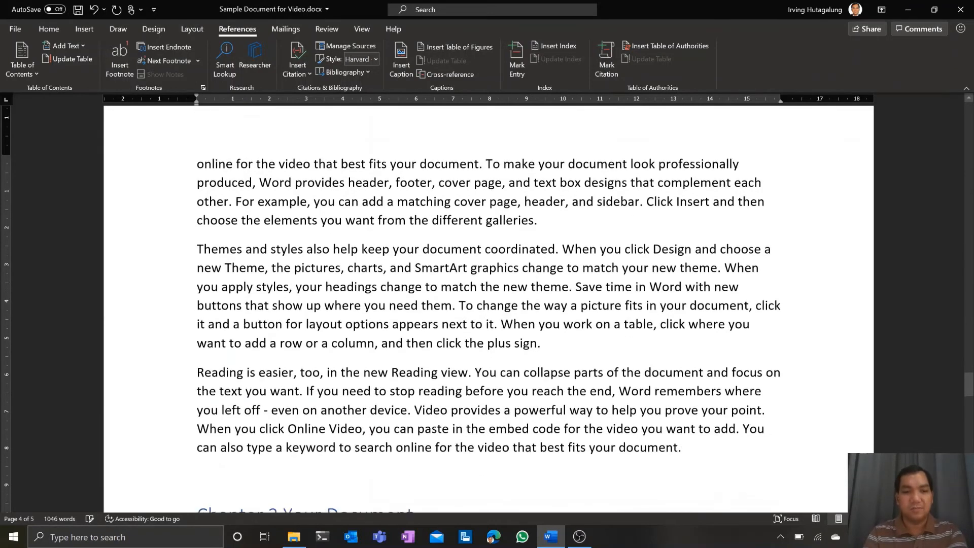
Insert a page break on the empty line before the Chapter 2 Your Document heading
key("Down")
key("Down")
key("Down")
key("Up")
key("Up")
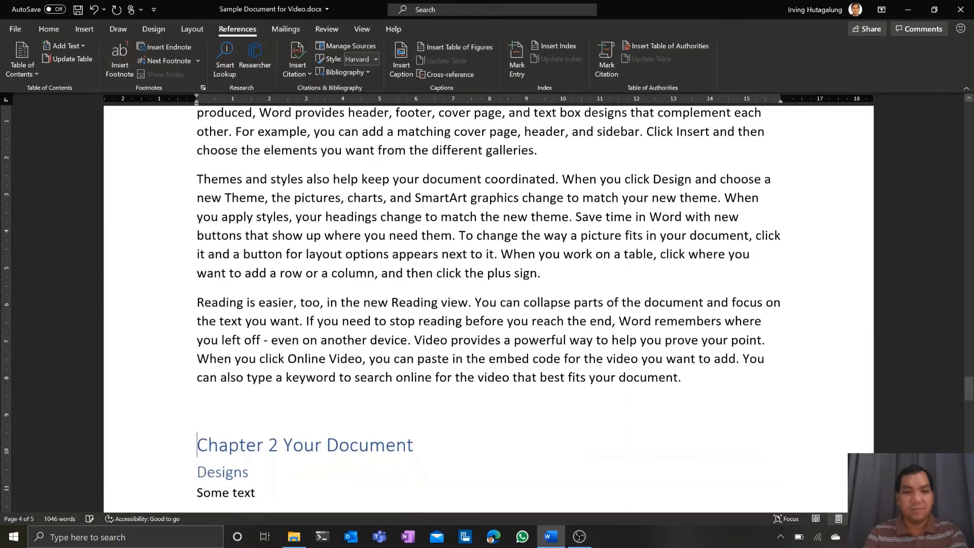
key("Up")
key("Up")
key("Down")
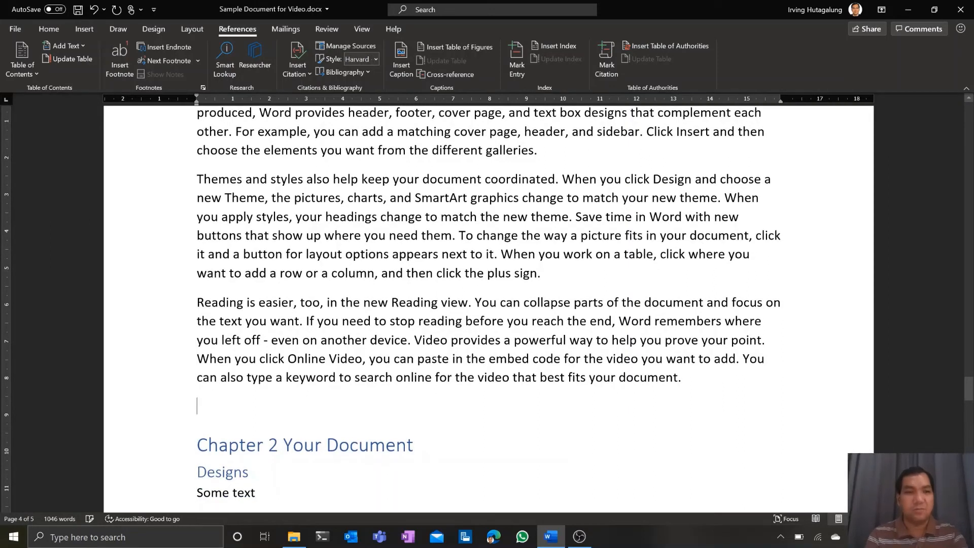
left_click(48, 28)
left_click(84, 29)
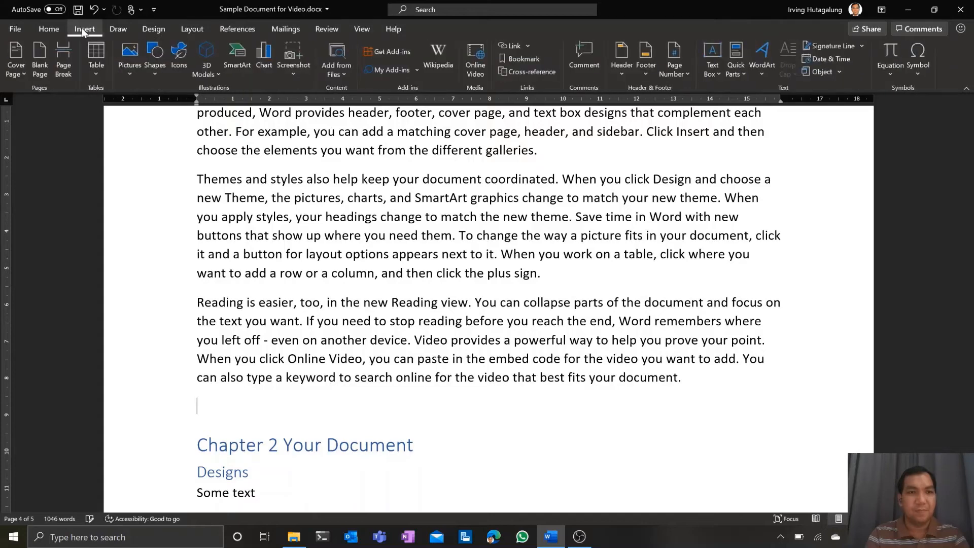
left_click(64, 66)
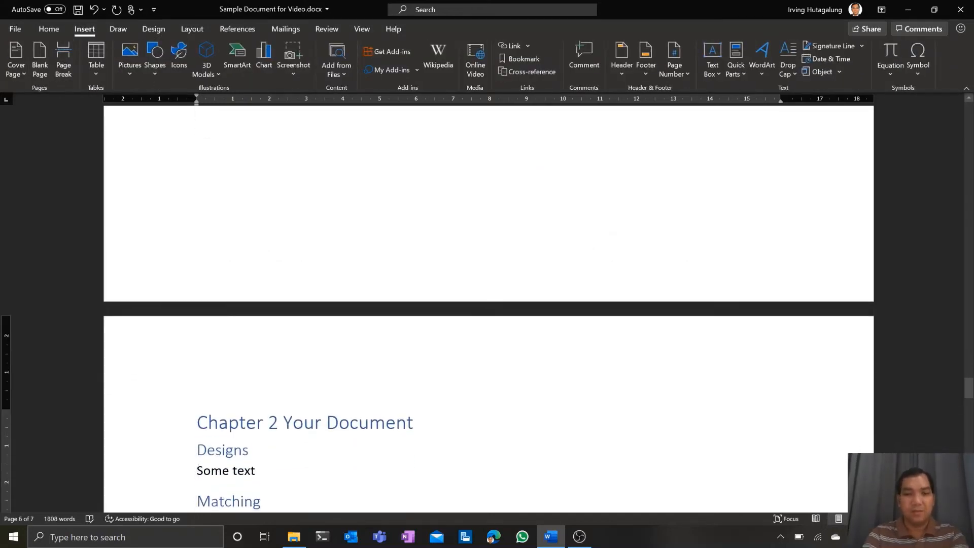
Replace "Some text" below the Designs heading with placeholder paragraphs generated by =rand(10, 7)
key("shift+End")
key("shift+Left")
type("=")
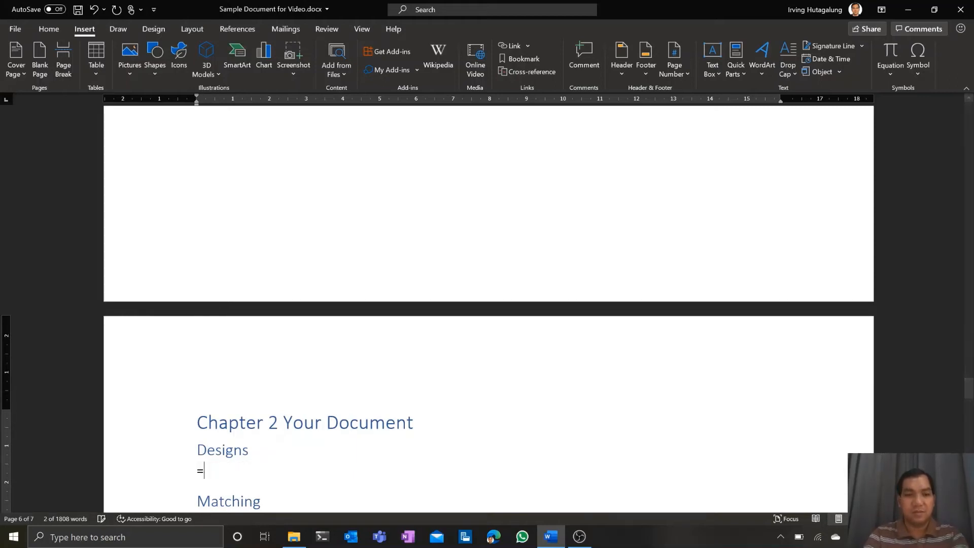
type("rand(10,")
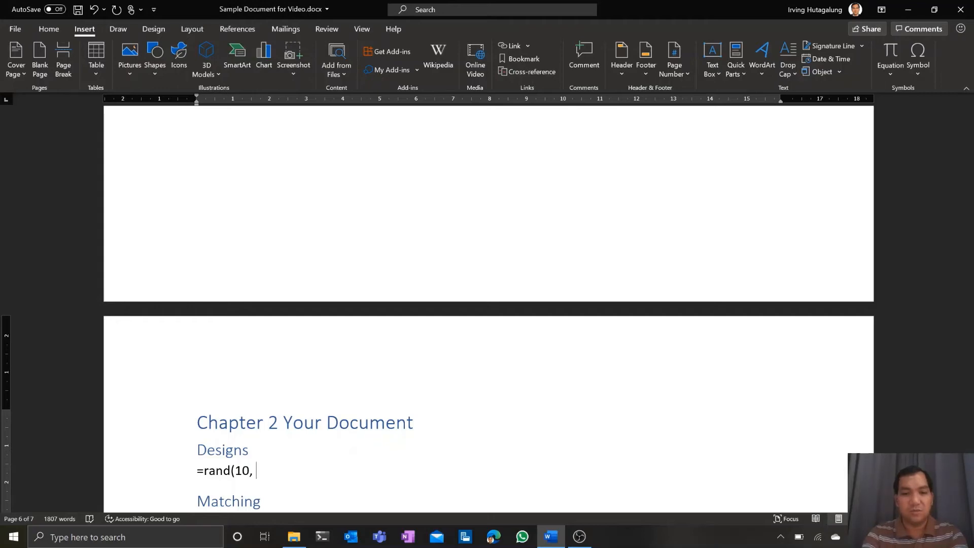
type(" 7)")
key("Return")
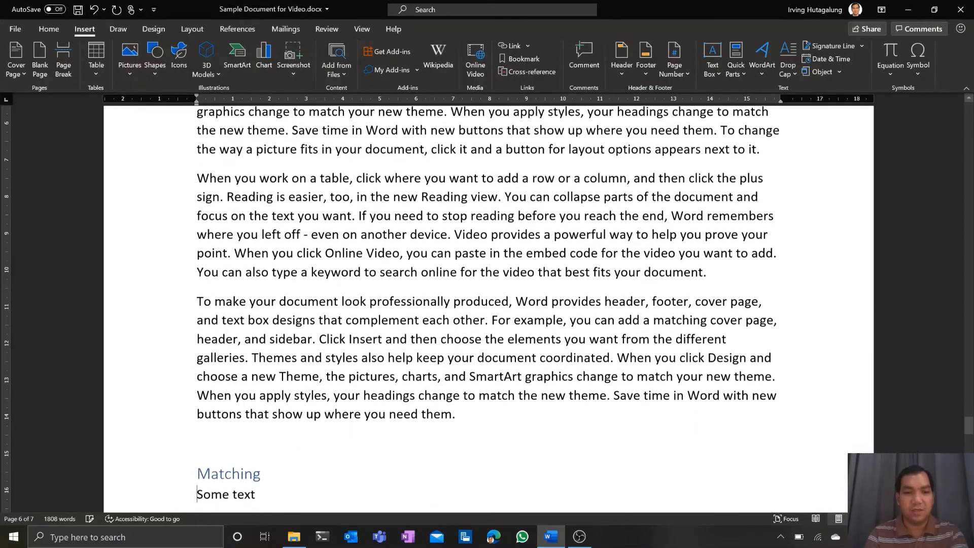
Replace "Some text" below the Matching heading with placeholder paragraphs generated by =rand(6, 9)
key("Down")
key("Up")
key("Up")
key("Down")
key("shift+End")
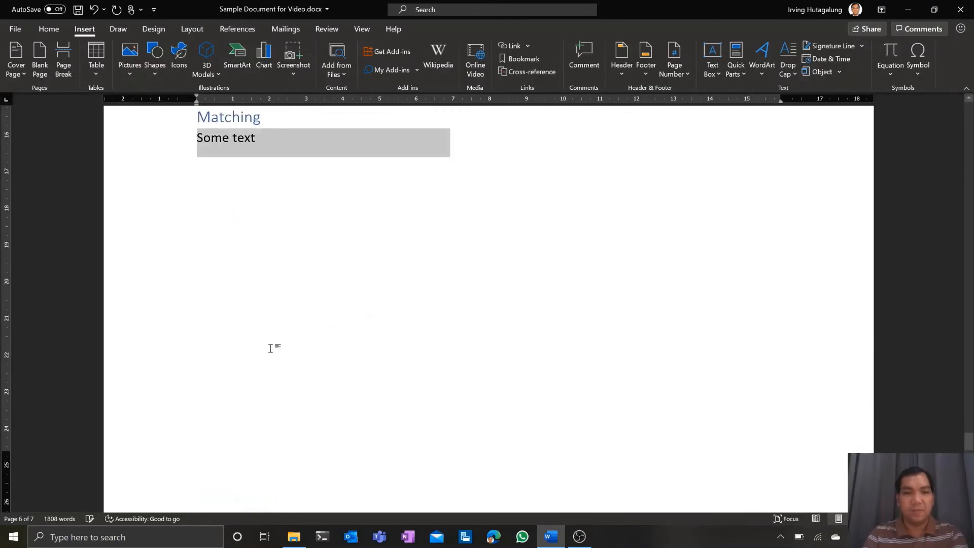
key("shift+Left")
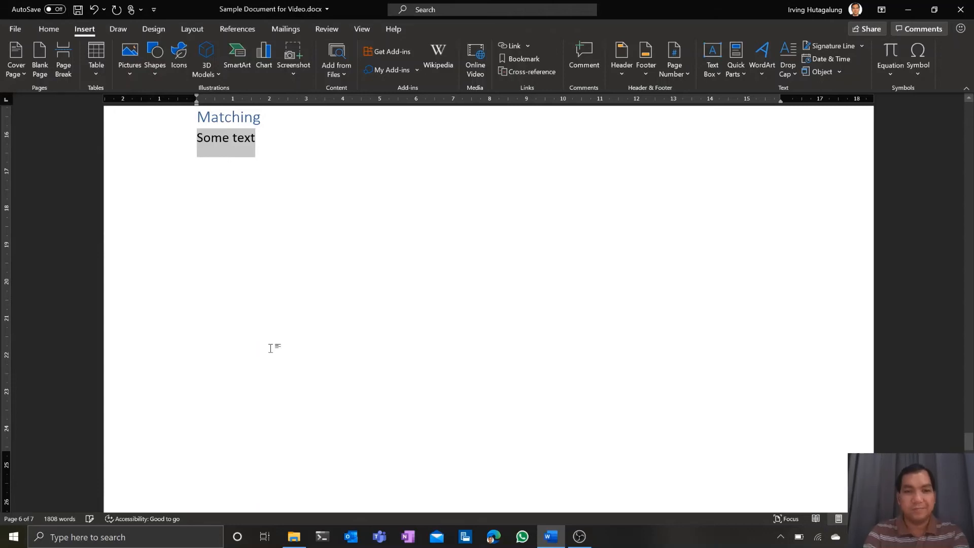
type("=rand(")
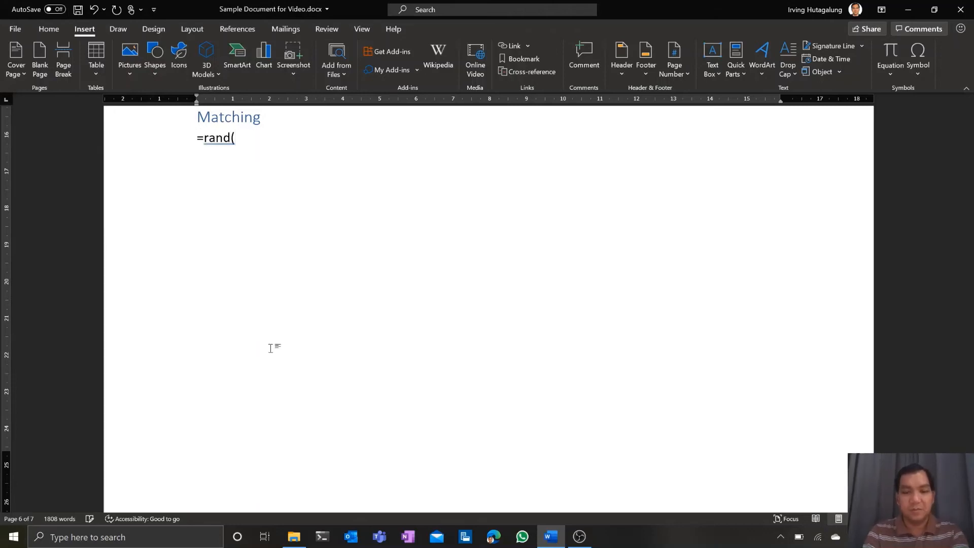
type("6, 9)")
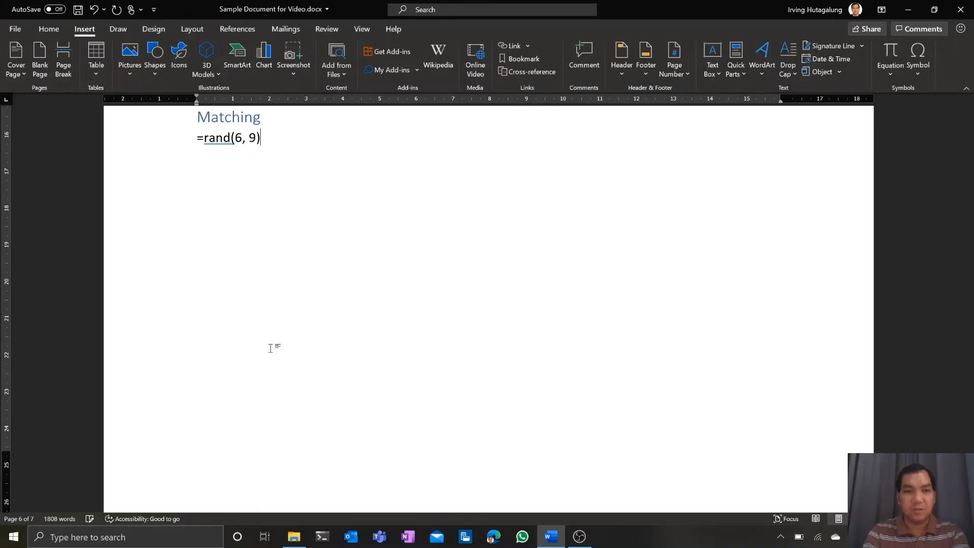
key("Return")
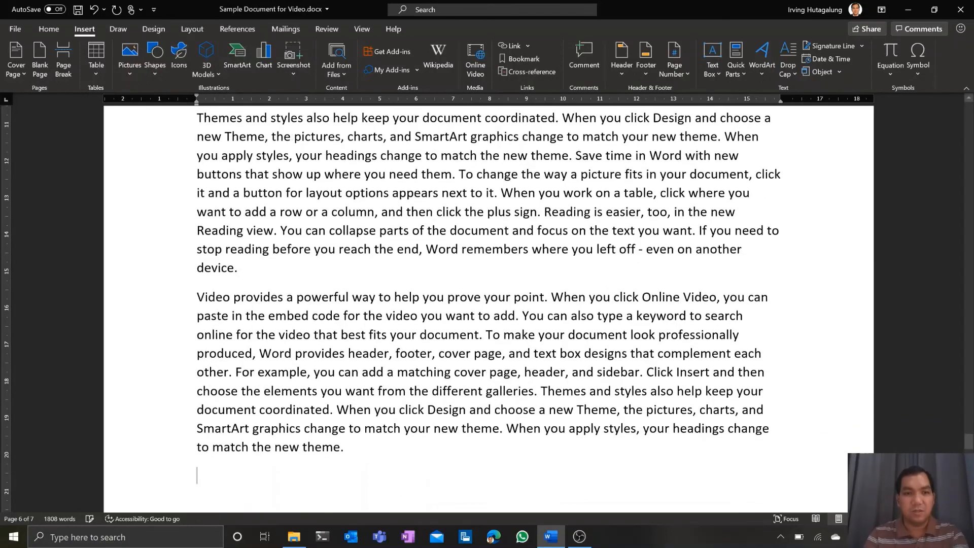
Fill the empty line below the Forewords heading with placeholder paragraphs generated by =rand(4, 3)
scroll(270, 348, "down", 5)
scroll(487, 305, "down", 10)
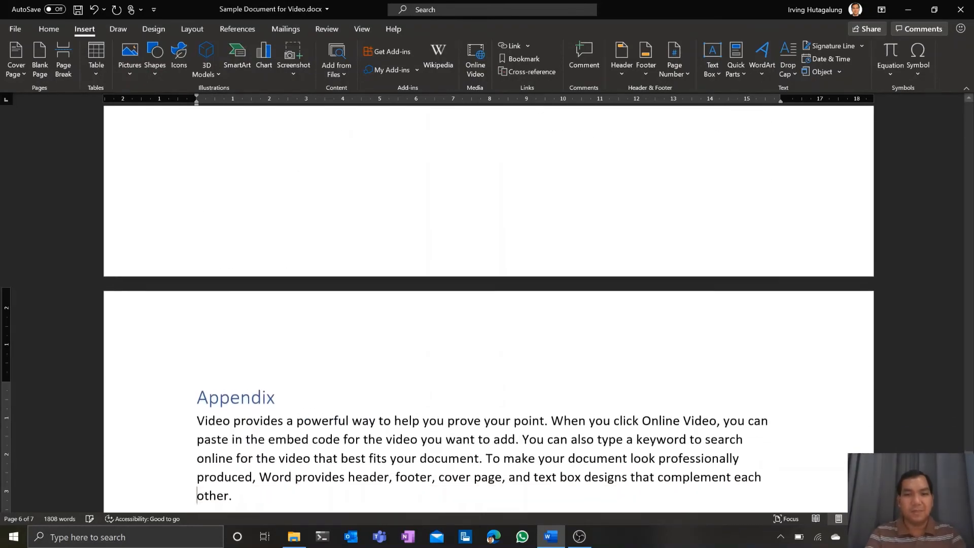
scroll(487, 304, "down", 15)
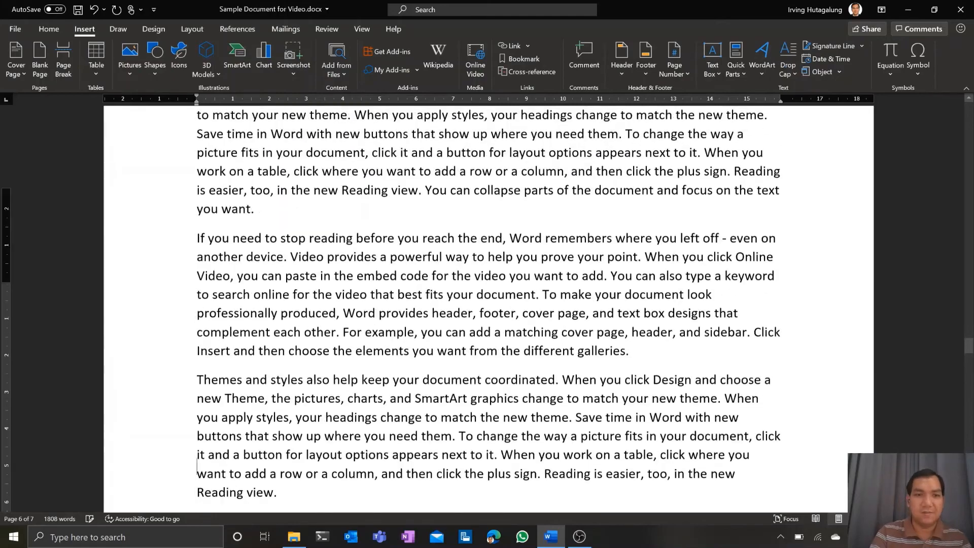
key("Page_Up")
key("Page_Up")
key("Page_Up")
key("Page_Up")
key("Page_Up")
key("Page_Up")
key("Page_Up")
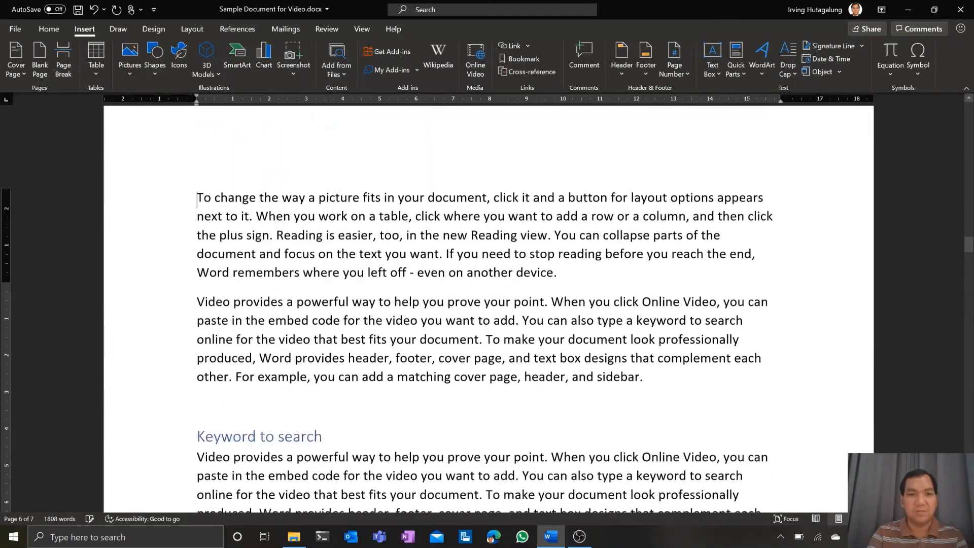
key("Page_Up")
key("Page_Up")
key("Page_Up")
key("Page_Up")
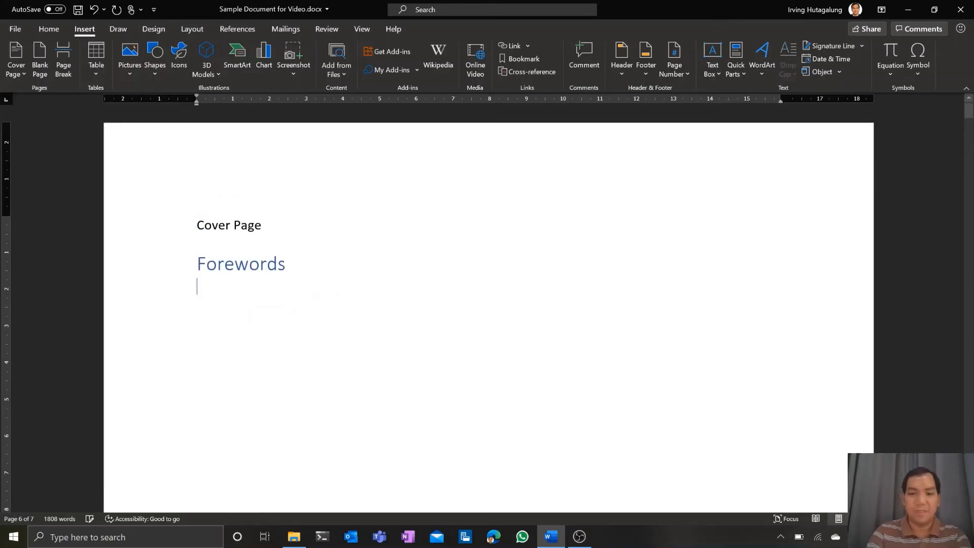
type("=rand(")
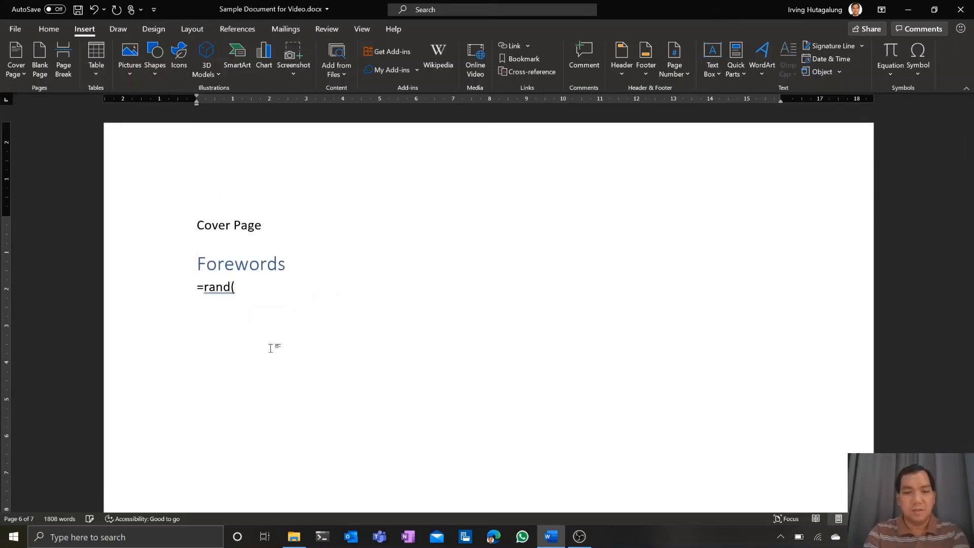
type("4")
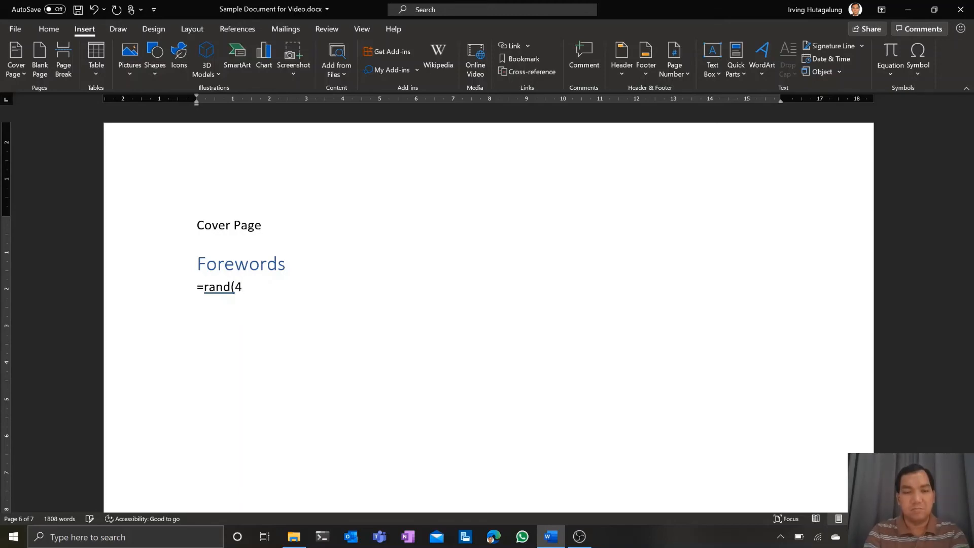
type(", 3)")
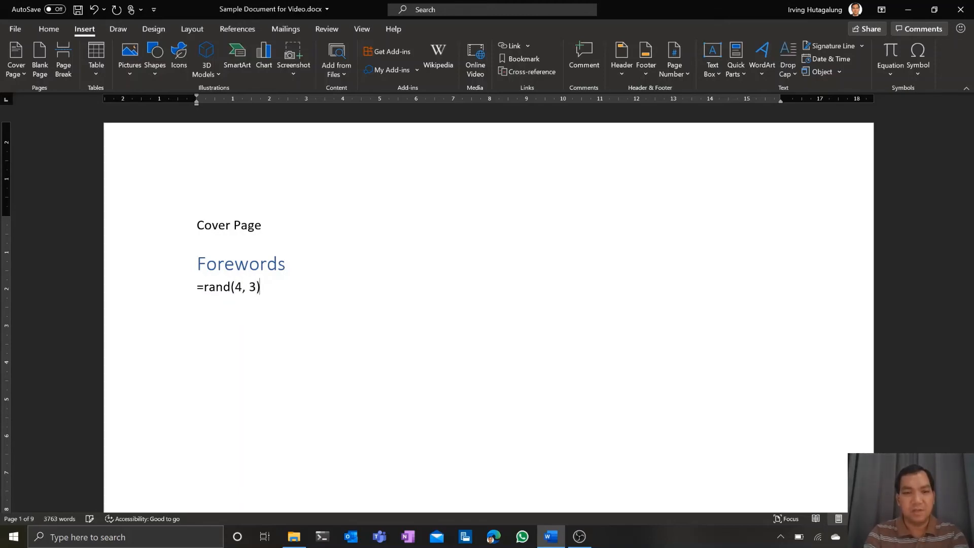
key("Return")
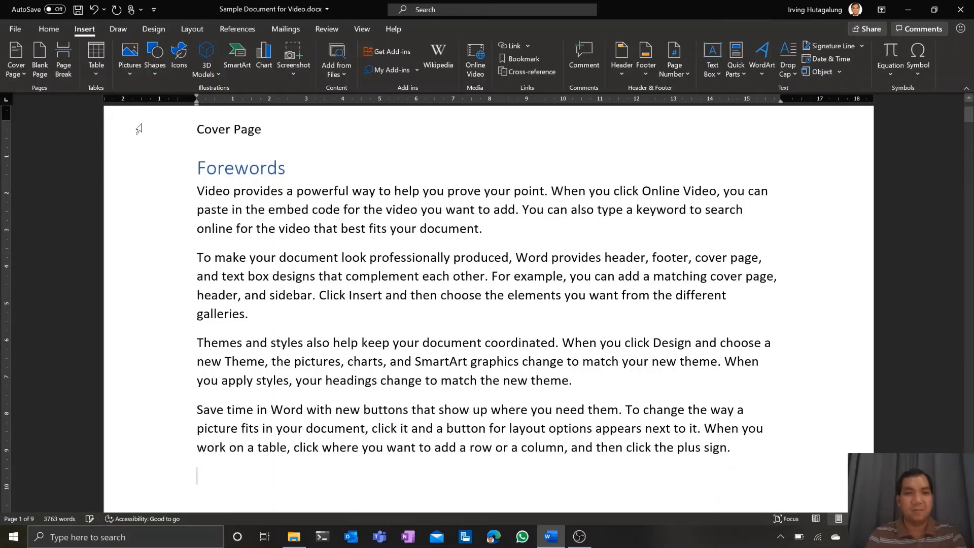
Add an empty line after the "Cover Page" text and insert a page break there, before the Forewords heading
left_click(262, 129)
key("Return")
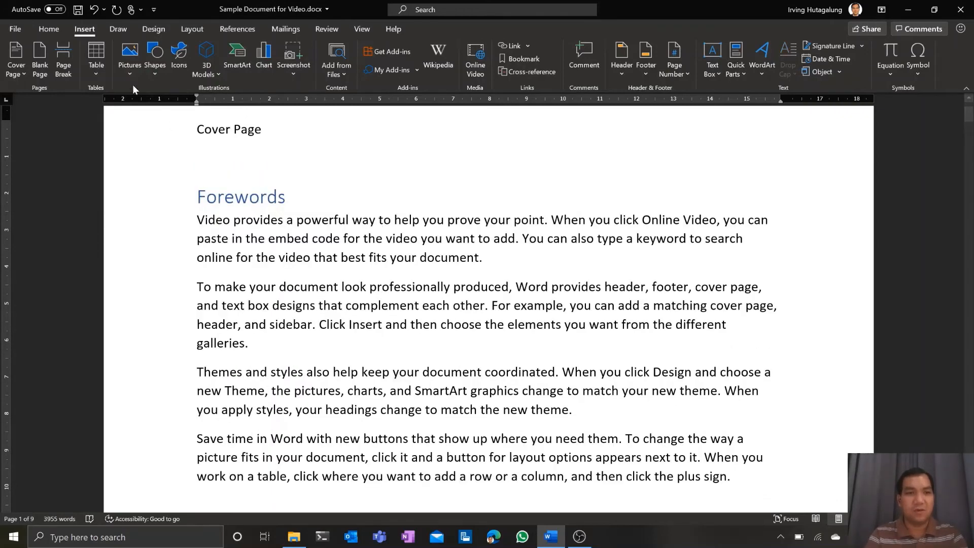
left_click(69, 60)
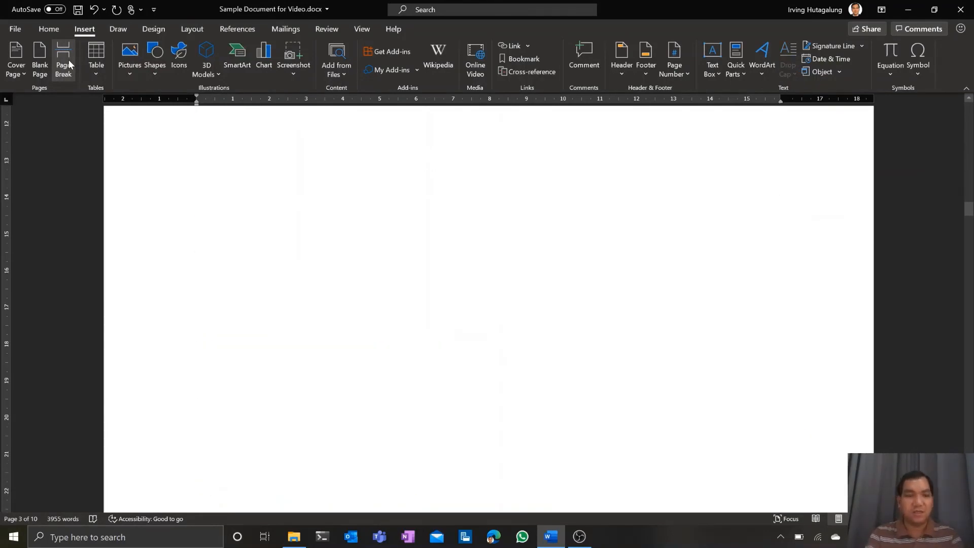
Update the table of contents field with the "Update entire table" option
key("Up")
key("Up")
key("Up")
key("Up")
key("Up")
key("Up")
key("Up")
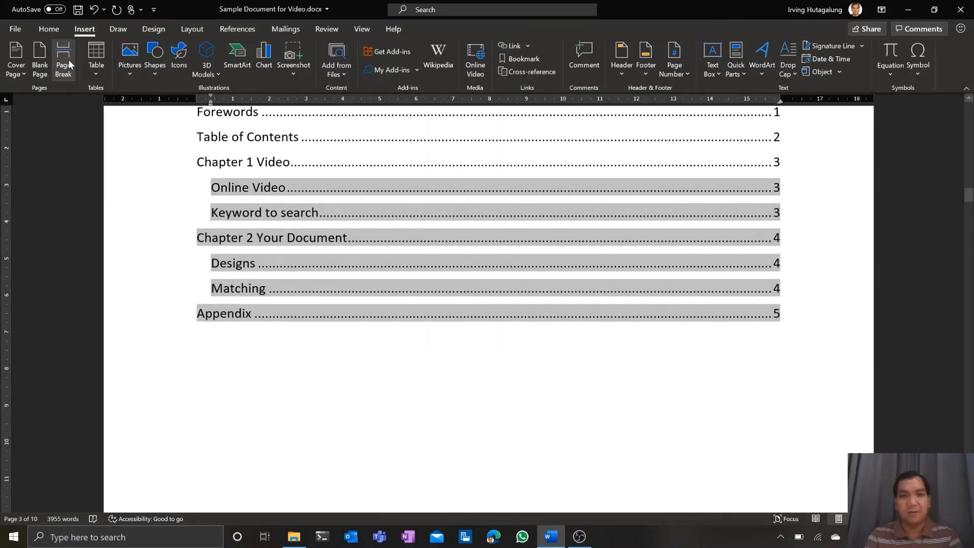
key("Up")
key("Up")
key("Up")
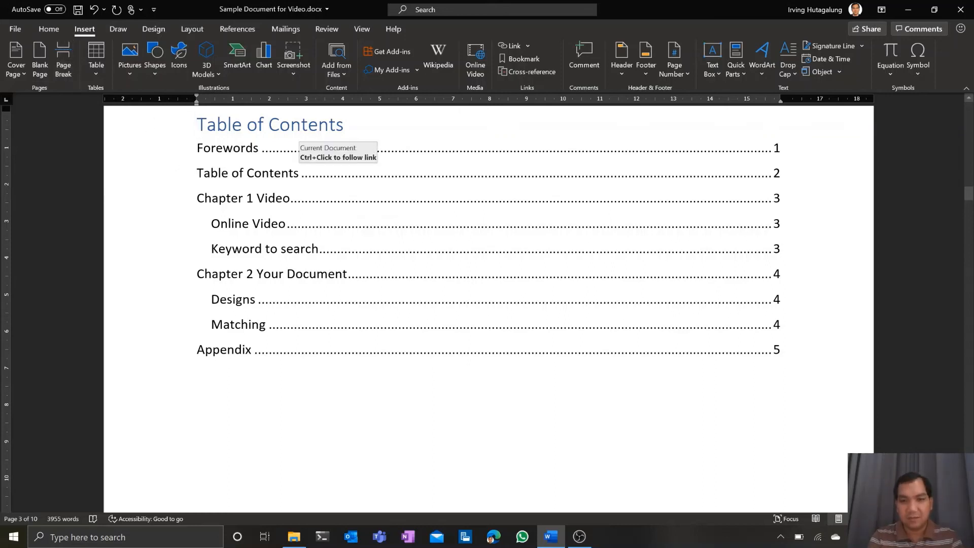
right_click(534, 174)
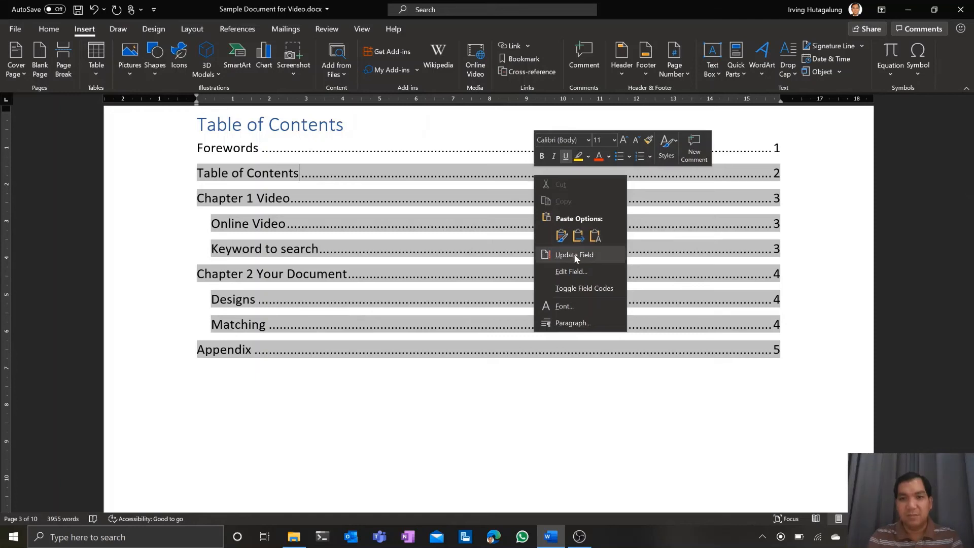
left_click(577, 256)
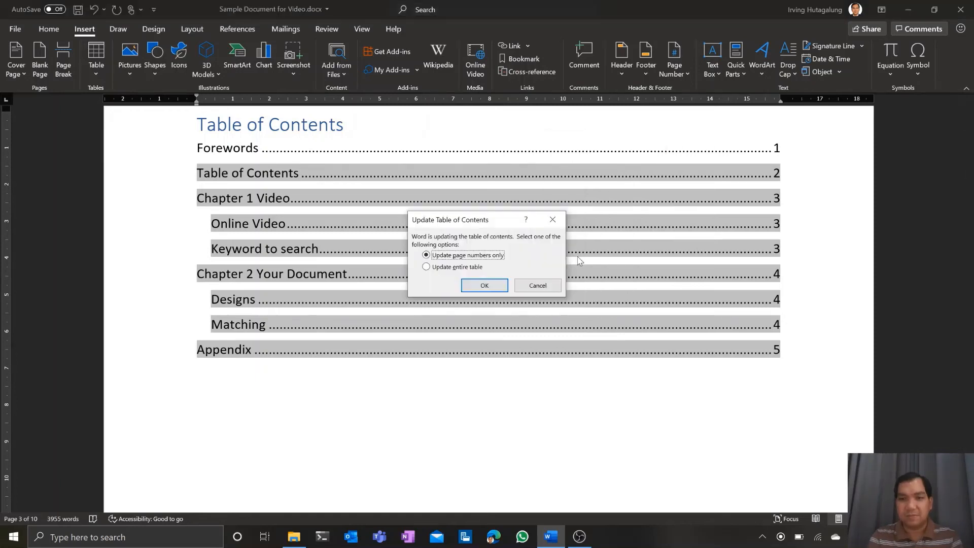
left_click(469, 270)
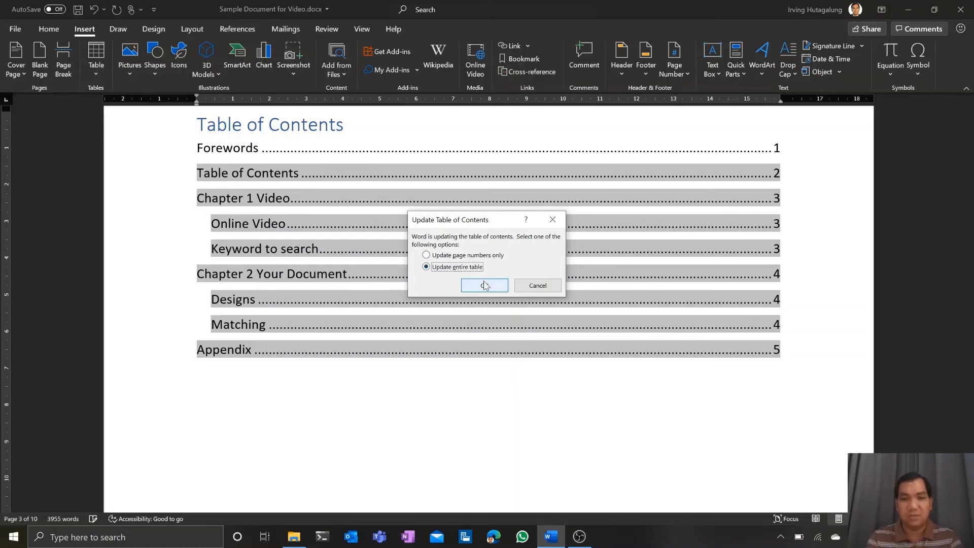
left_click(485, 286)
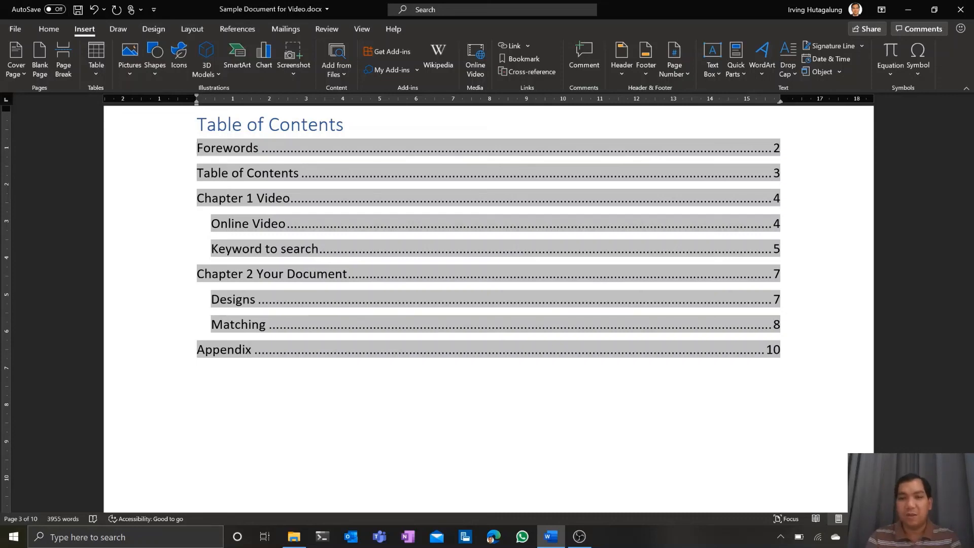
Review the updated table of contents and the start of the Chapter 1 Video page that follows it
scroll(655, 398, "down", 6)
scroll(655, 398, "down", 3)
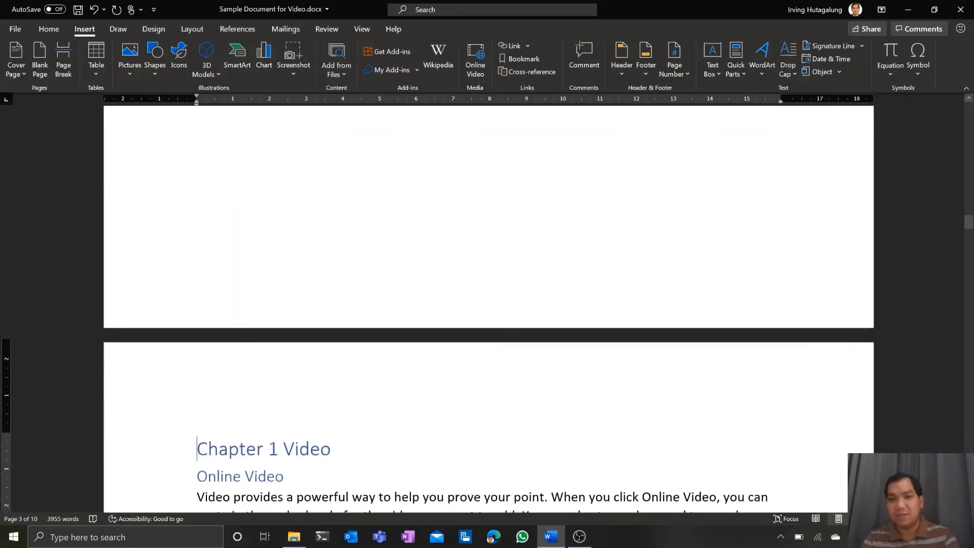
scroll(655, 399, "up", 10)
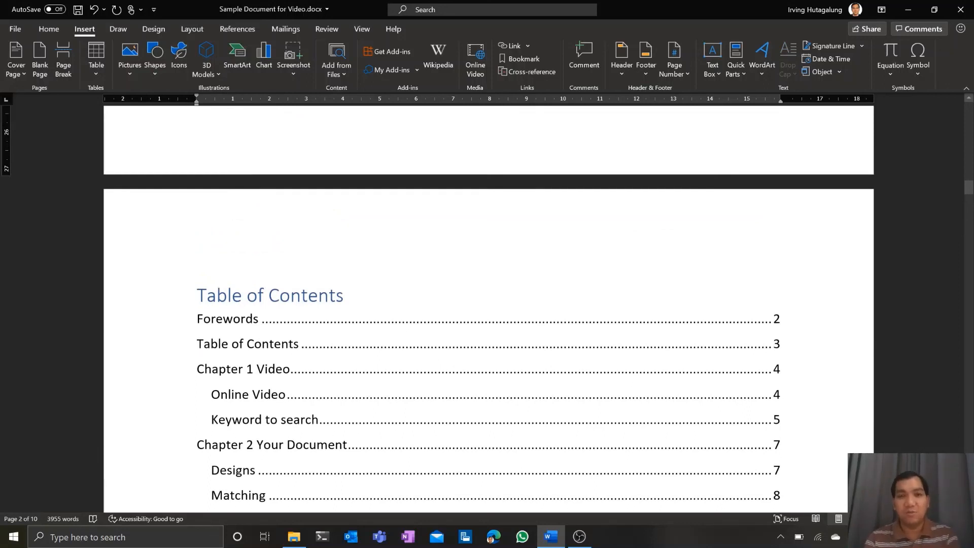
scroll(656, 398, "down", 10)
scroll(656, 398, "up", 10)
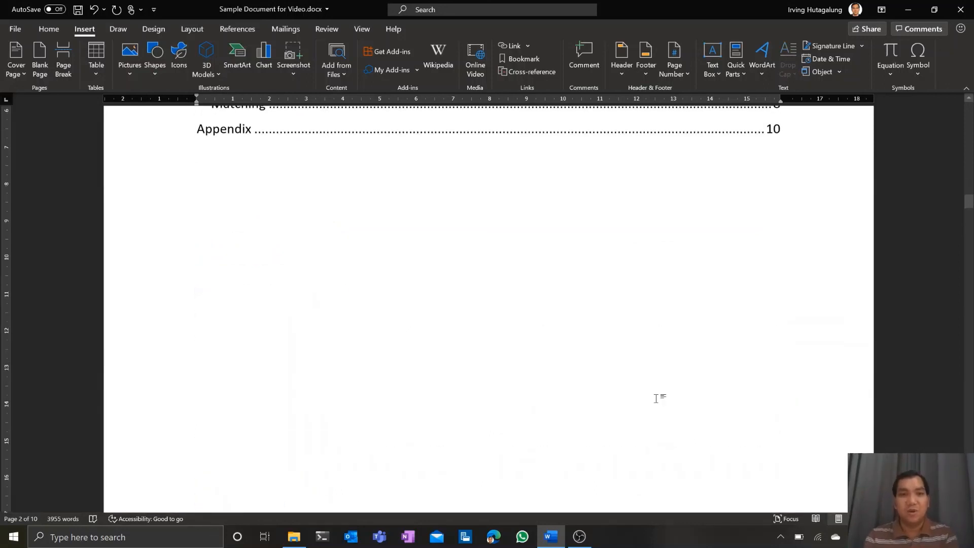
left_click(656, 397)
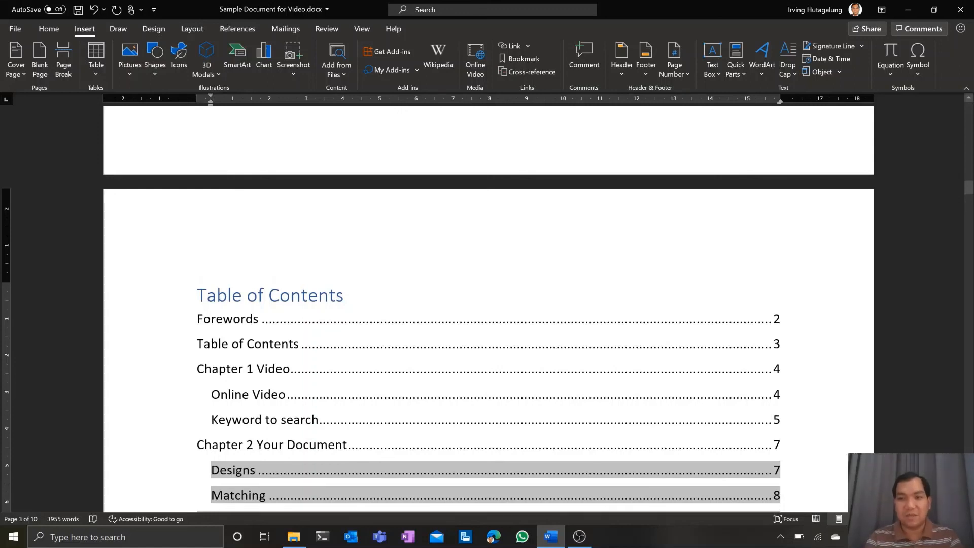